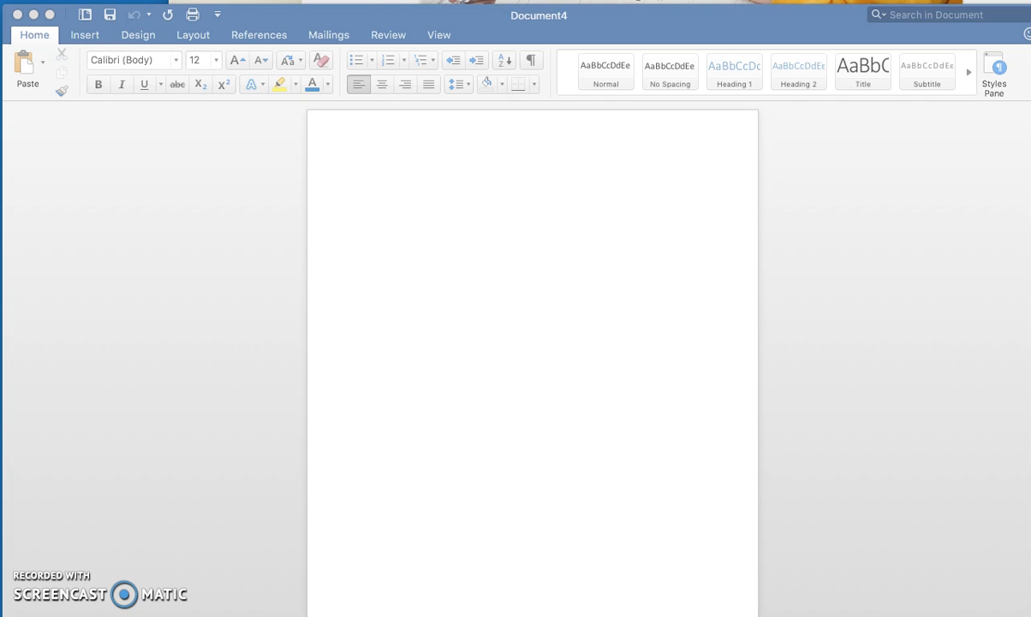
Step: Change the page orientation of the blank document to Landscape
click(190, 37)
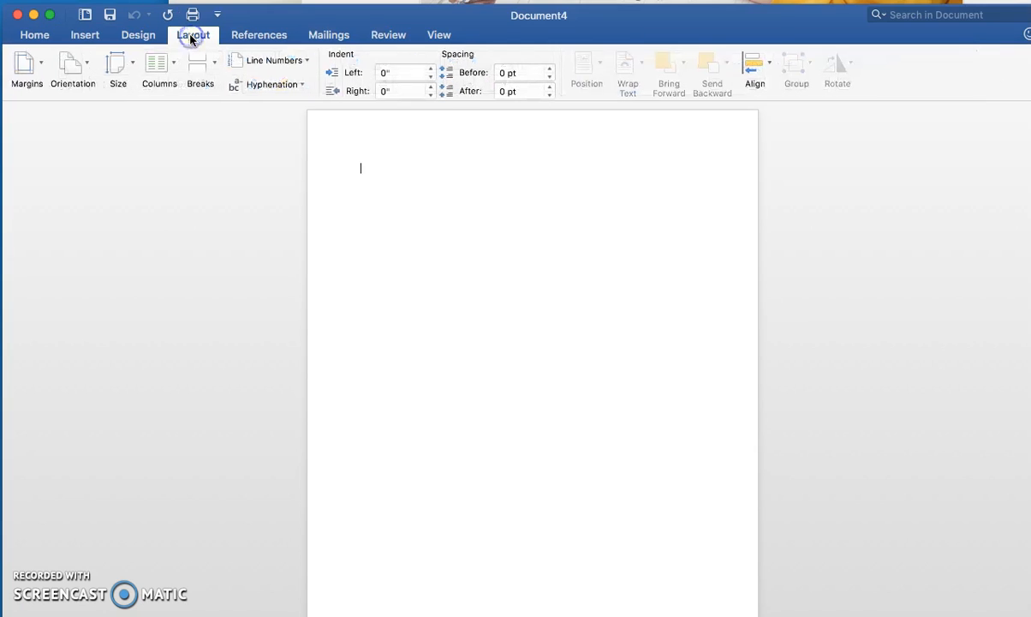
click(88, 71)
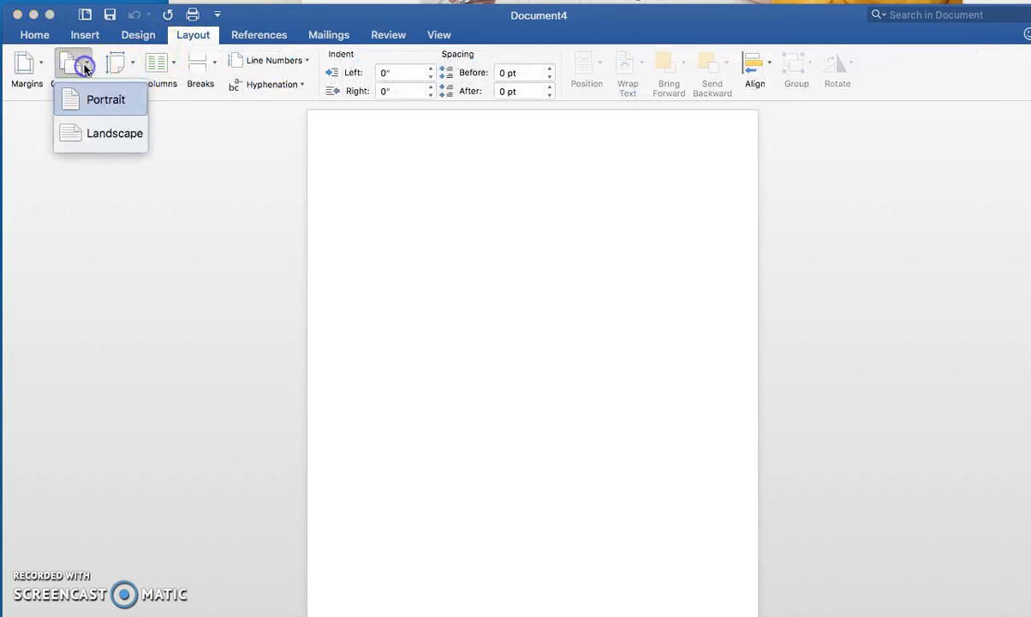
click(97, 136)
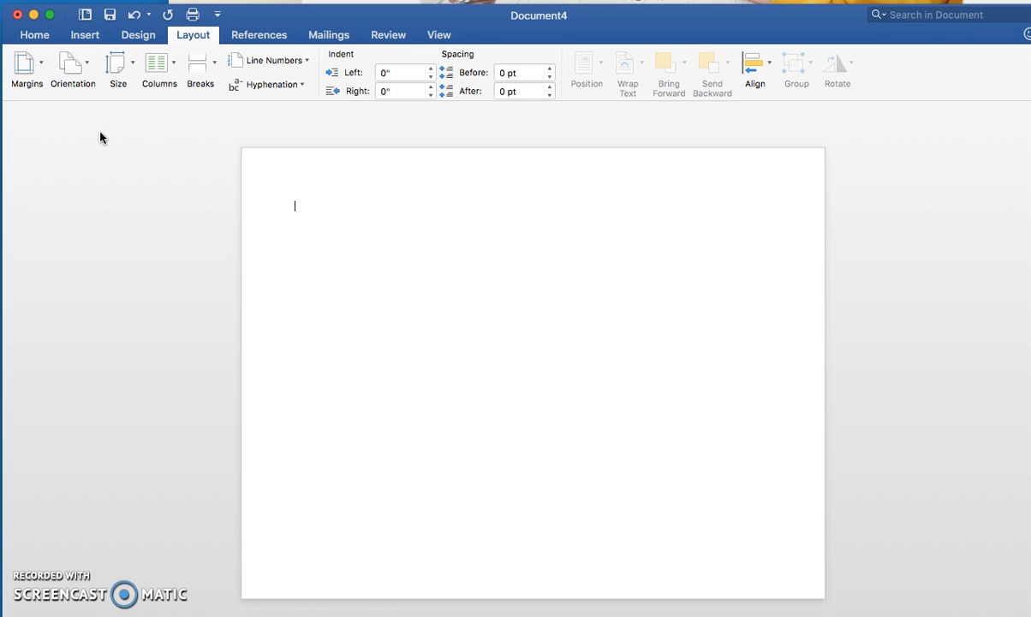
Step: Set a custom top margin of 2 inches for the whole document
click(38, 69)
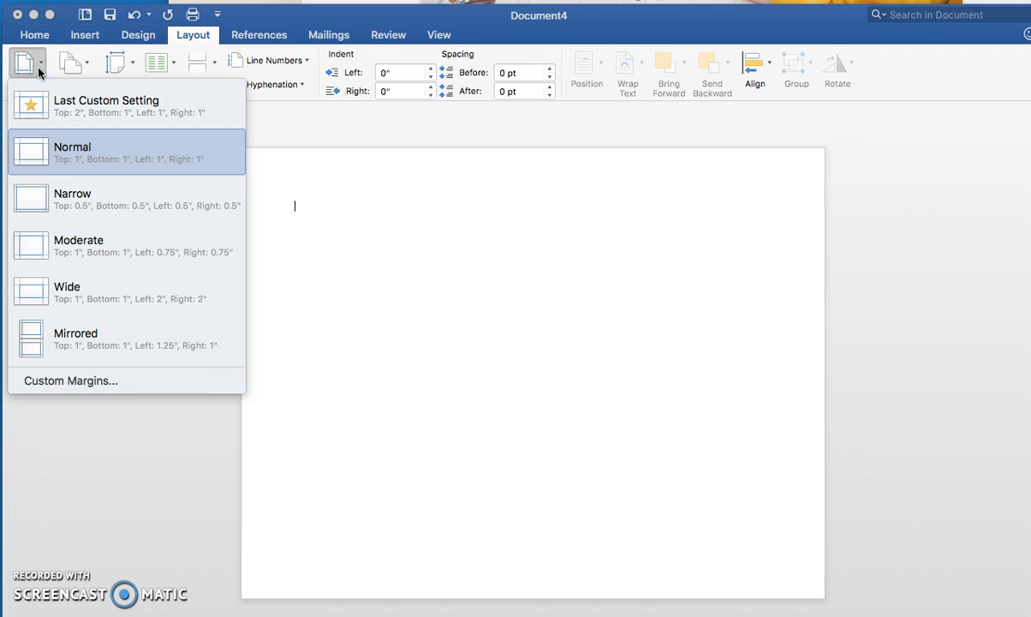
click(59, 380)
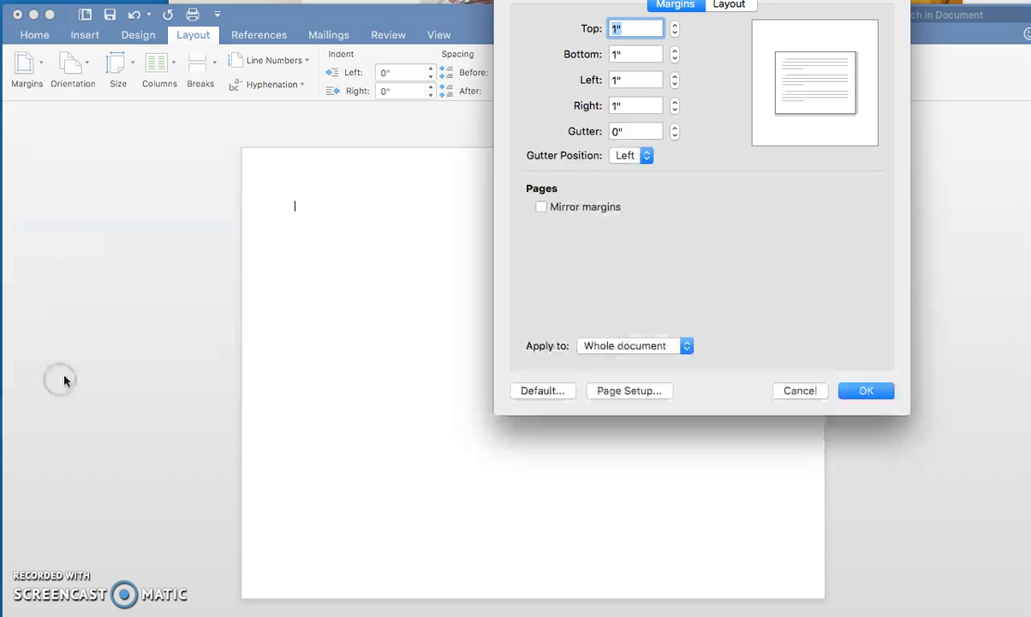
text(2)
click(866, 392)
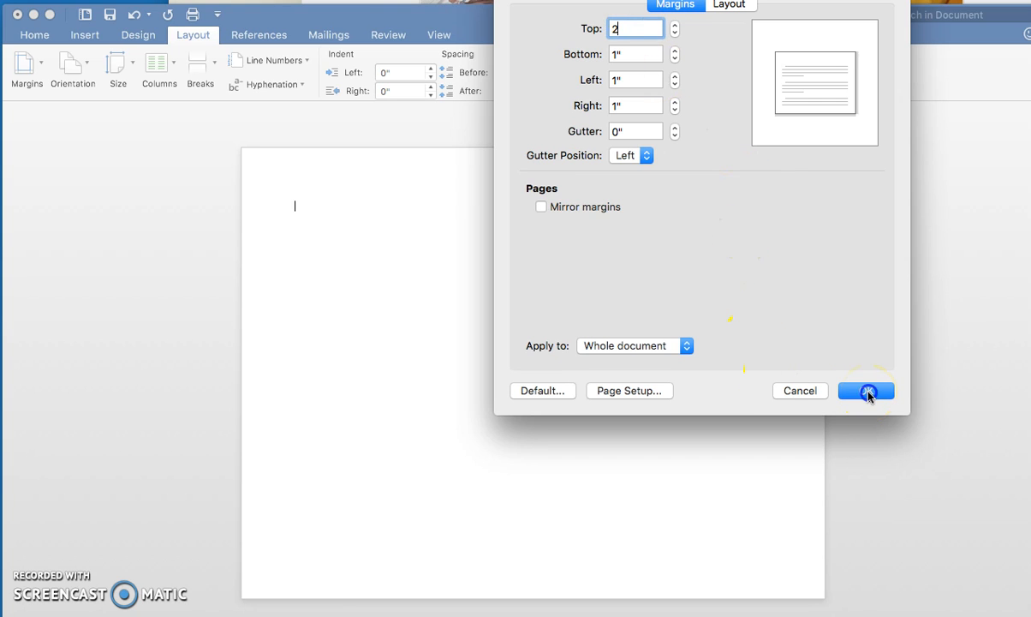
click(866, 392)
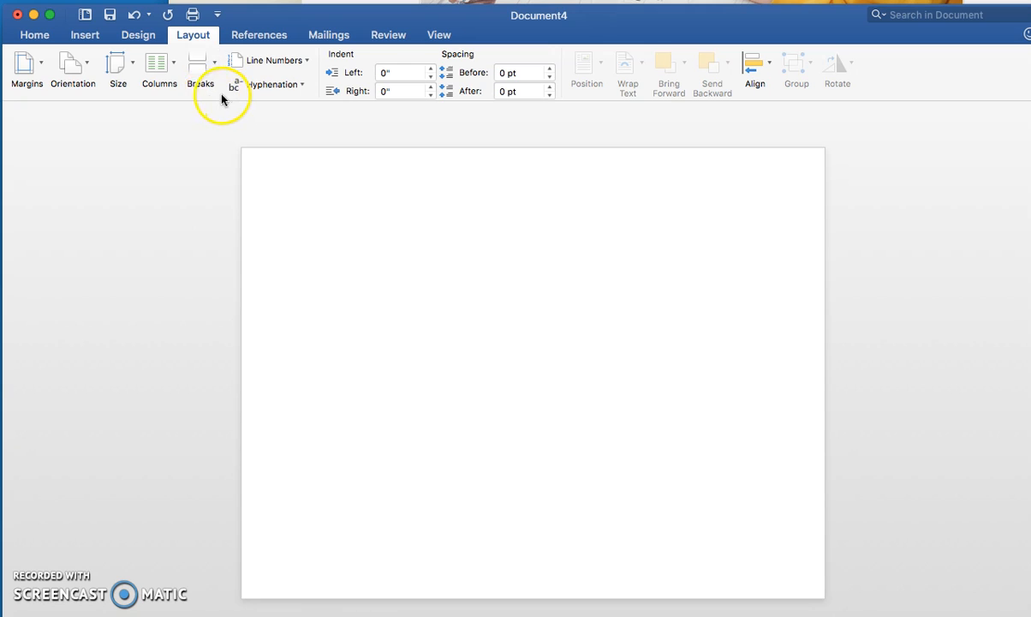
Step: Split the page into two columns
click(174, 65)
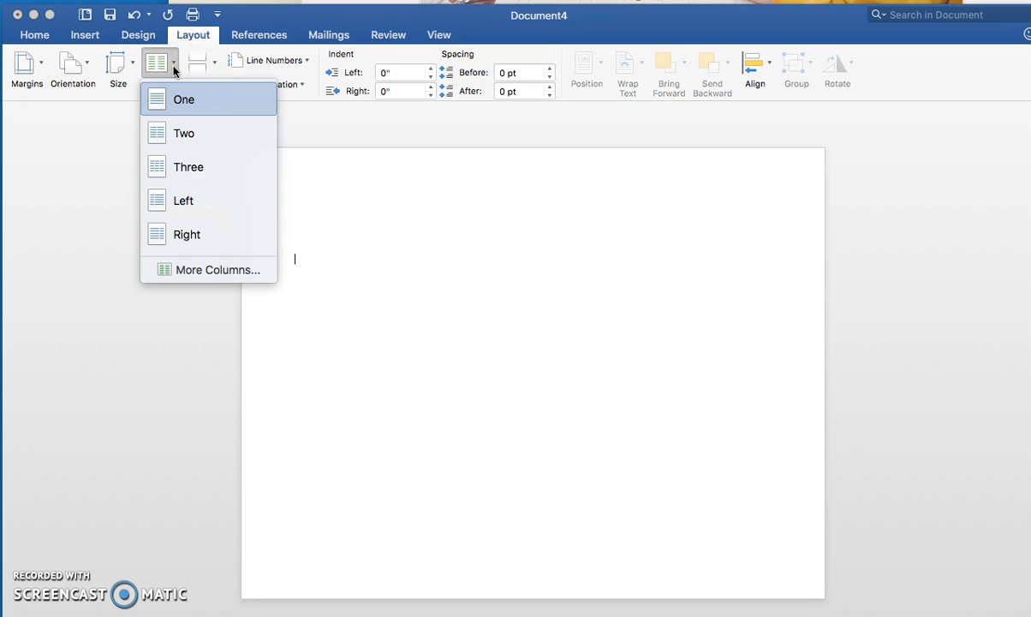
click(172, 137)
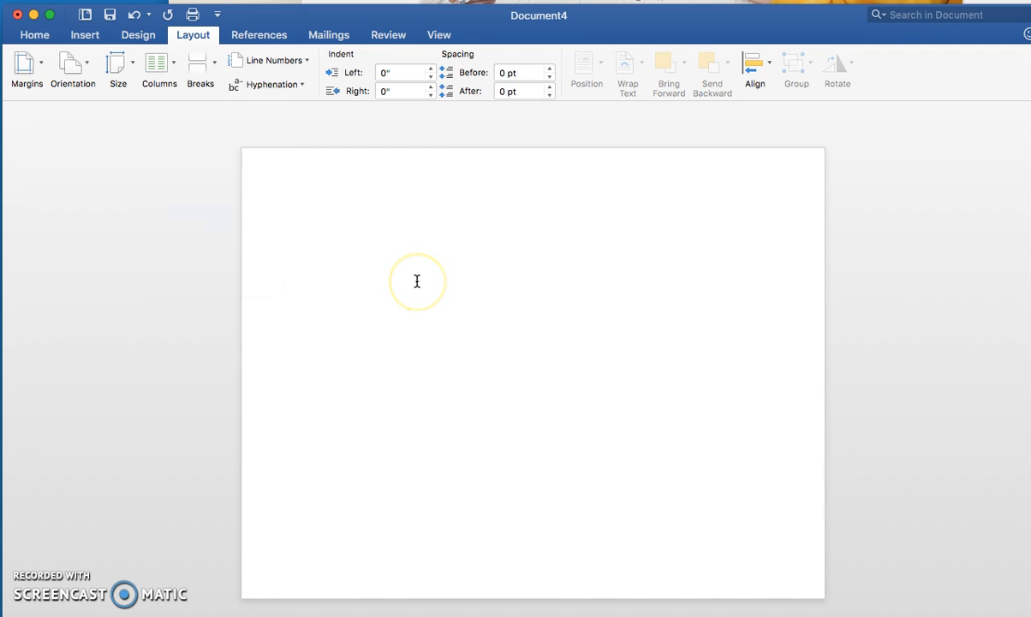
click(39, 35)
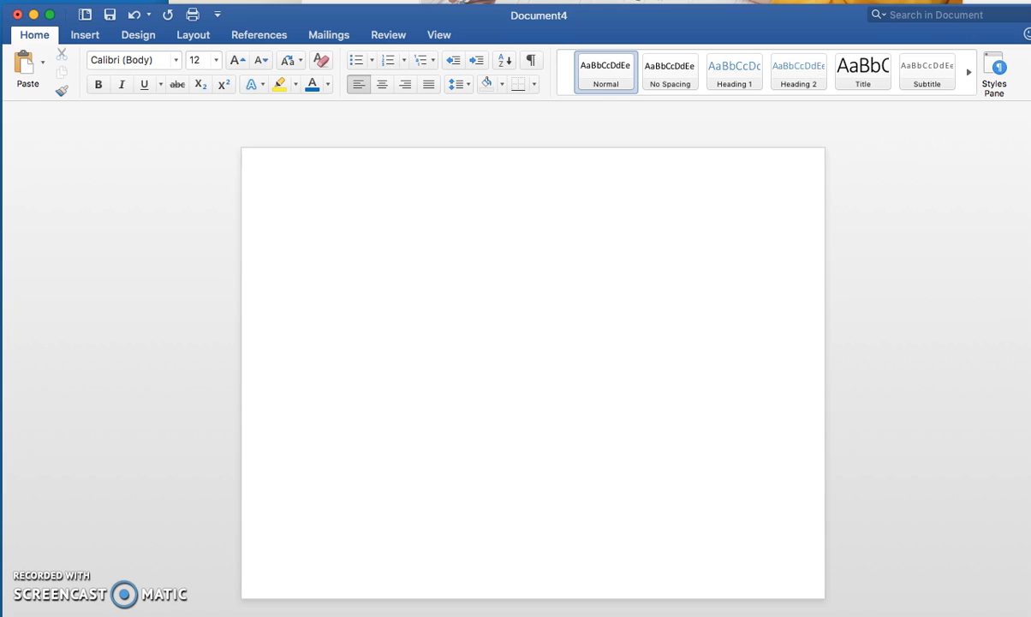
Step: Copy the flyer text from "Welcome to a new" through "Technology tools we will use this year:" on the web page and paste it into the document
key(super+Tab)
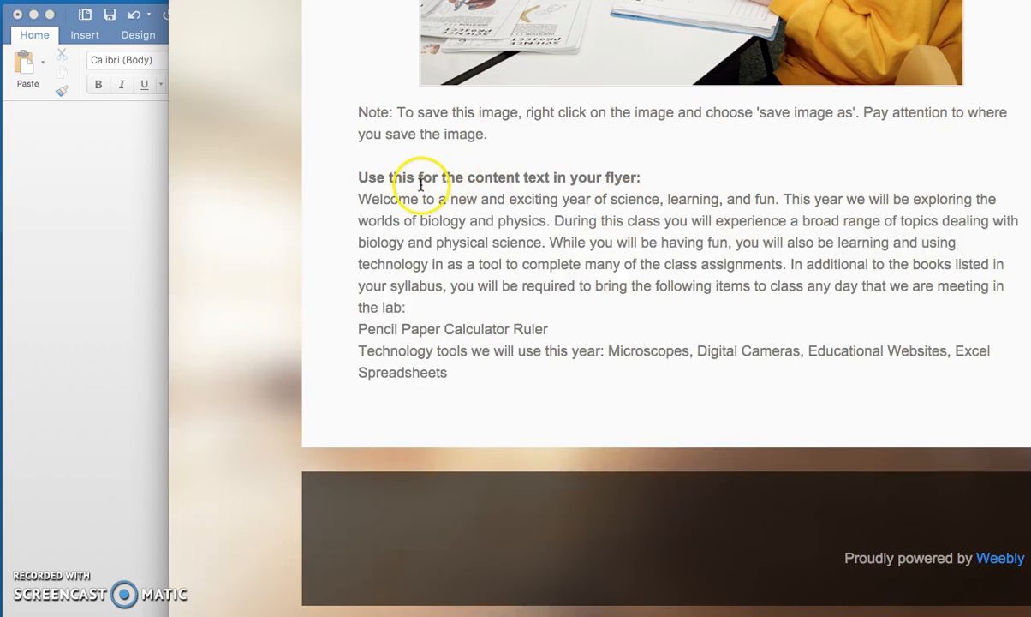
drag(358, 198, 608, 360)
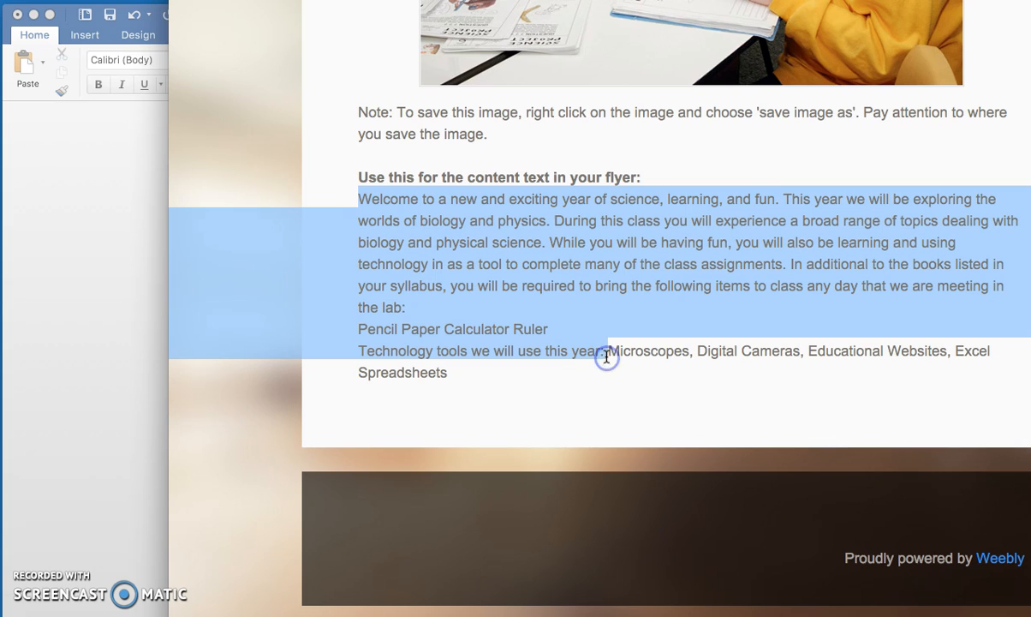
right_click(519, 299)
click(539, 328)
click(135, 266)
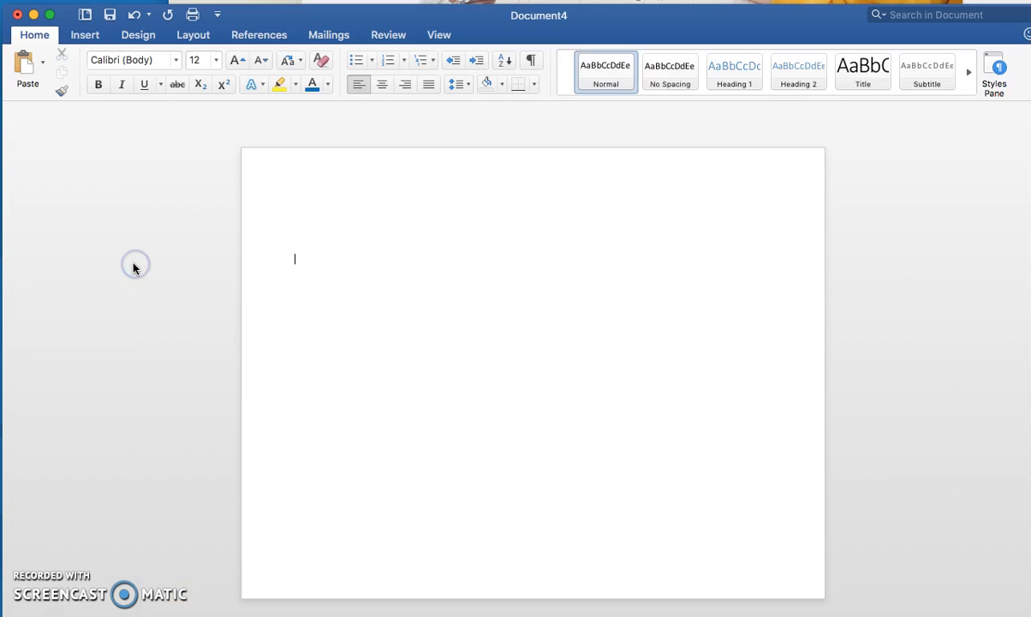
right_click(307, 261)
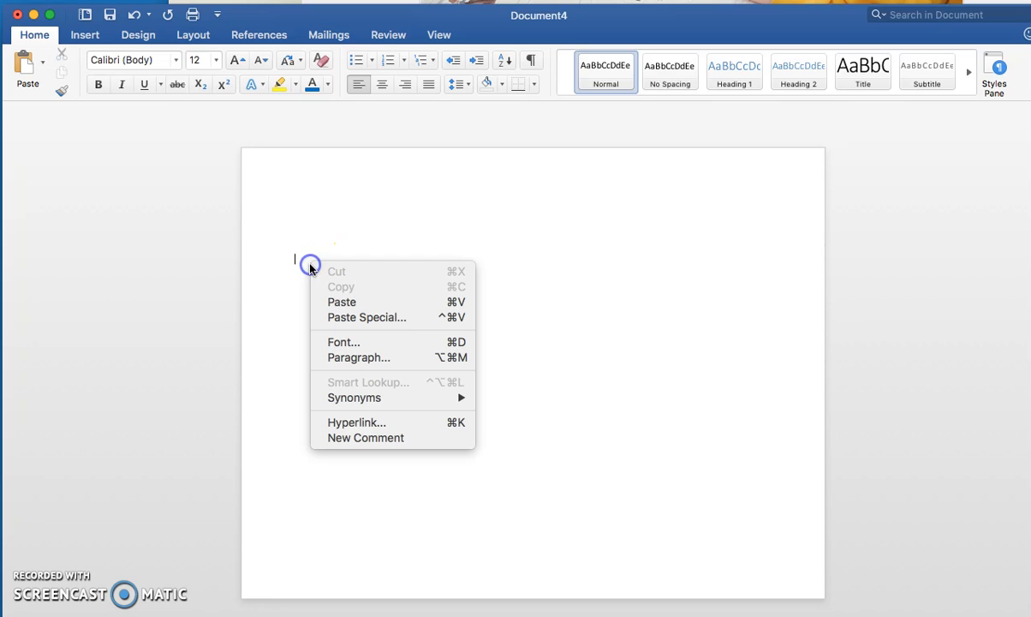
click(331, 303)
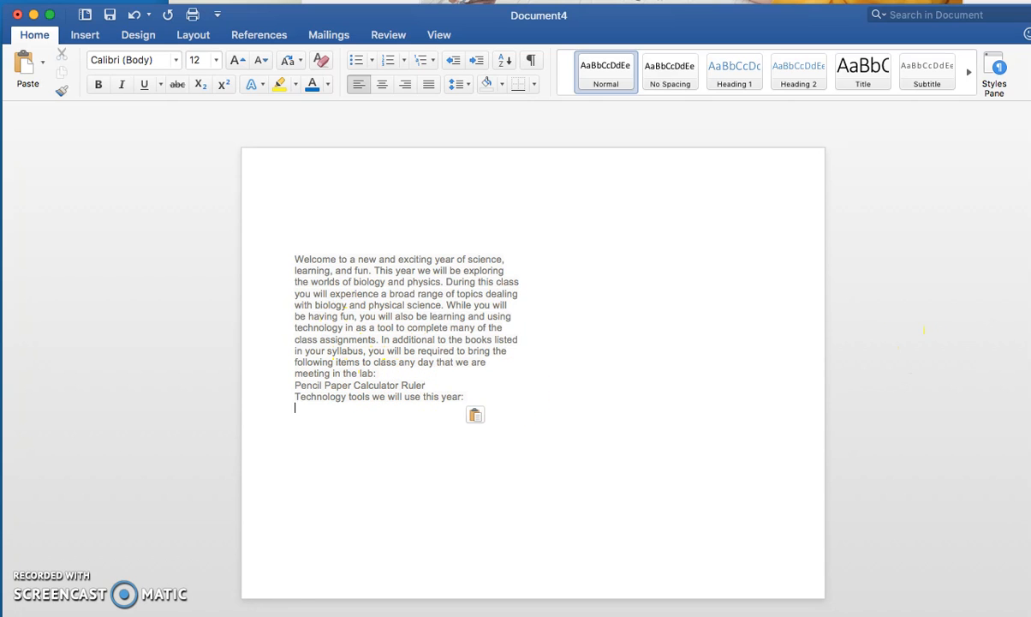
key(super+Tab)
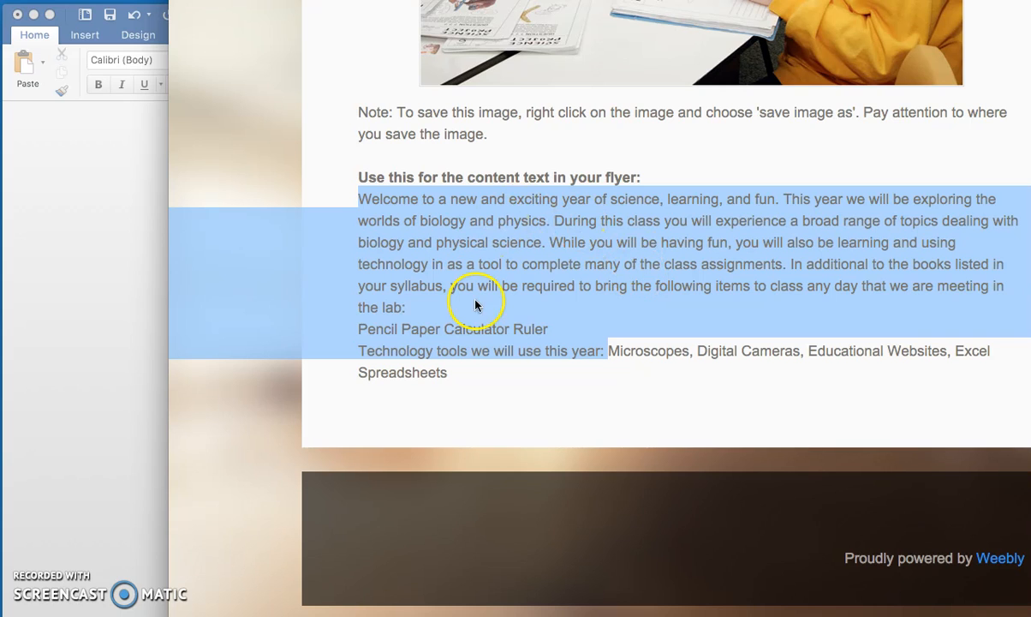
click(605, 351)
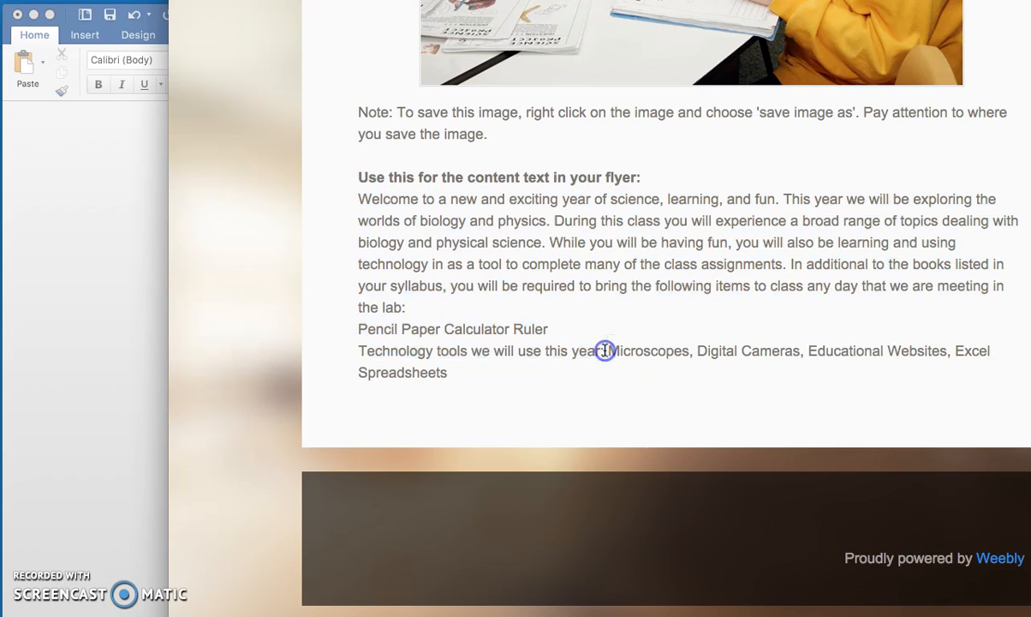
click(134, 254)
Step: Clear all formatting from the pasted text and set its font to Georgia
drag(467, 395, 286, 258)
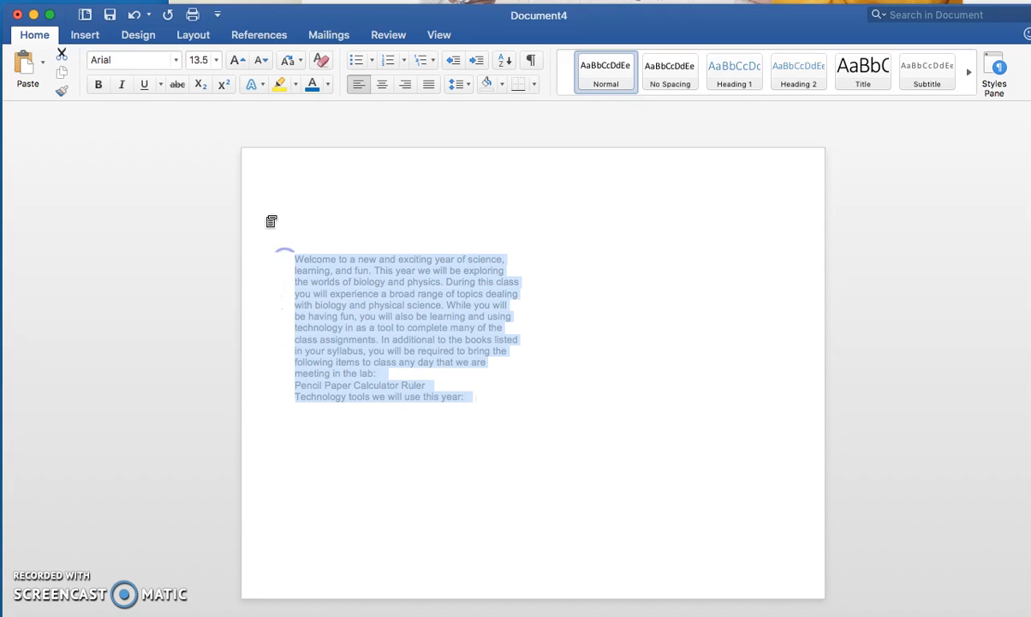
click(319, 67)
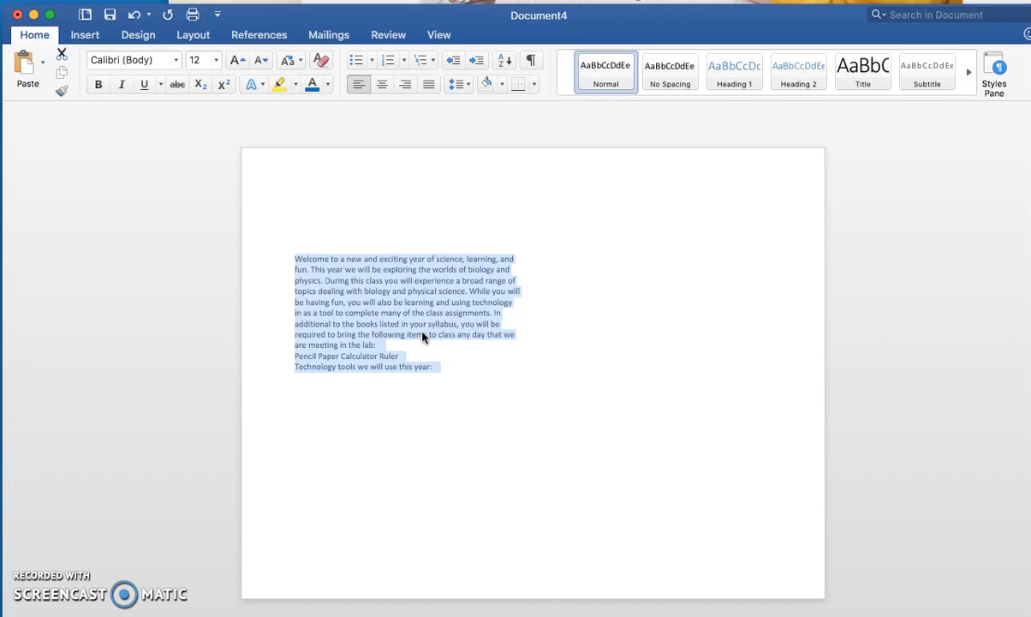
click(176, 60)
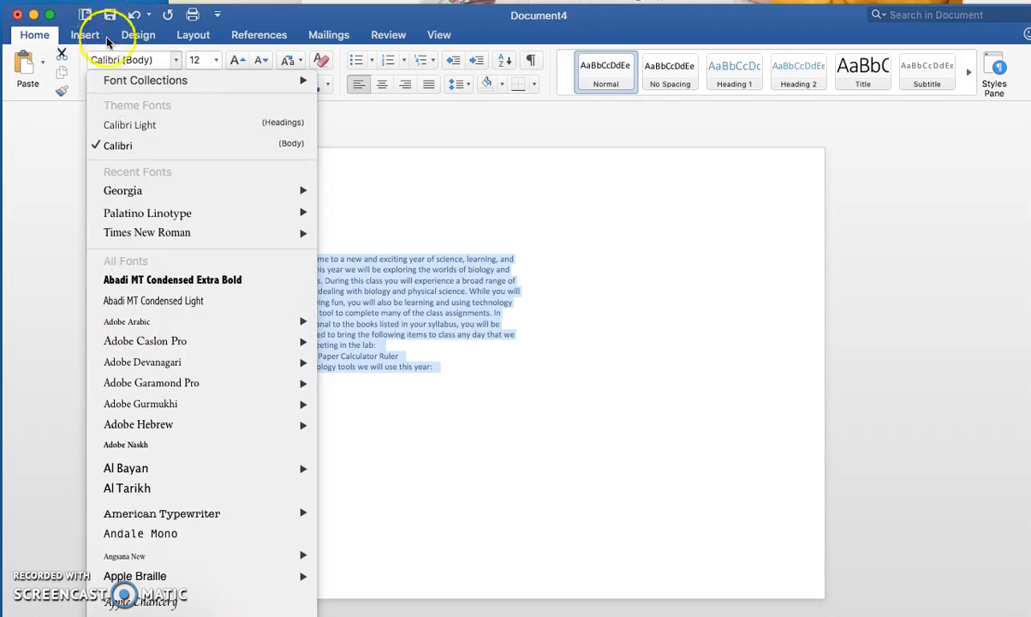
click(120, 59)
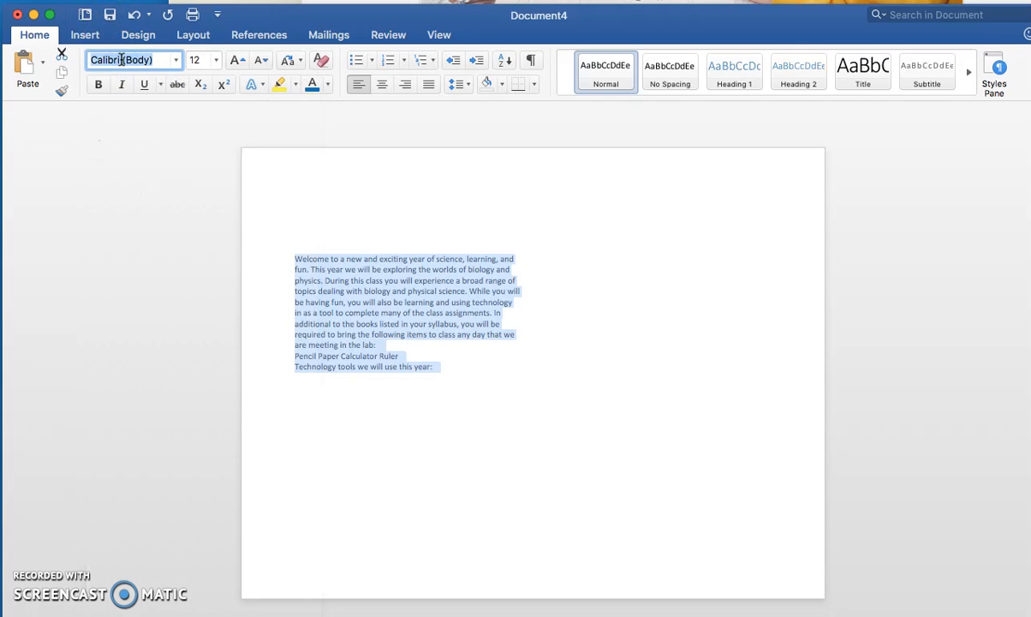
text(Georgia)
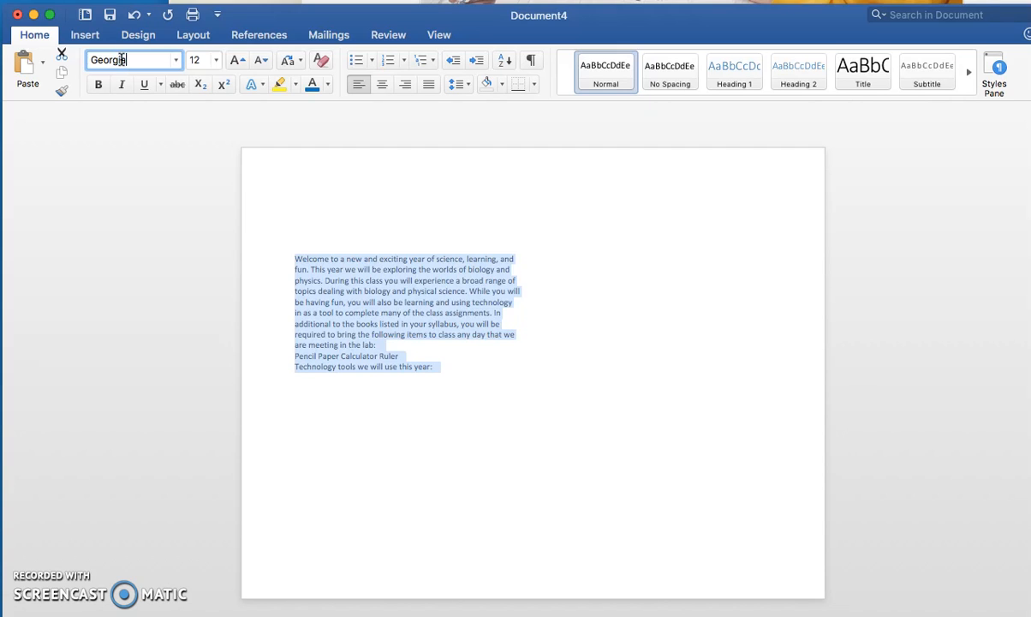
key(Return)
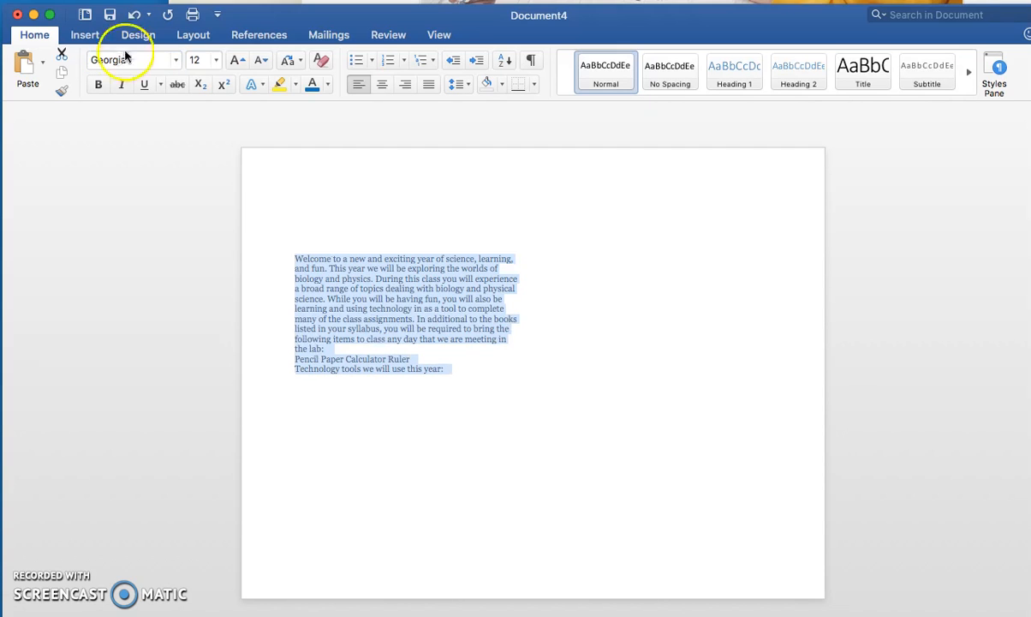
Step: Set the font size of the pasted text to 14
click(216, 62)
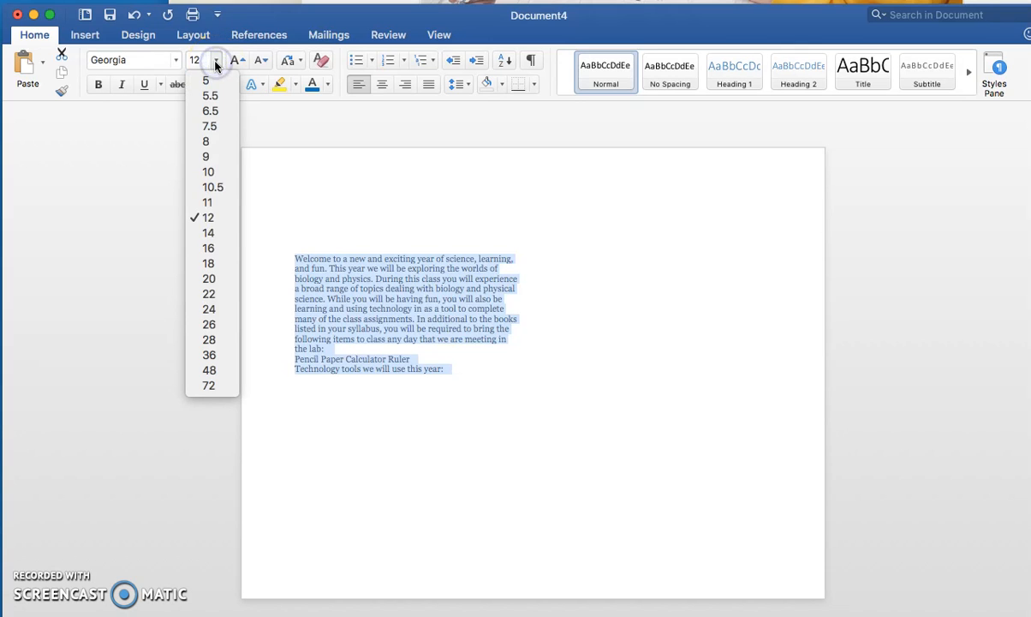
click(209, 235)
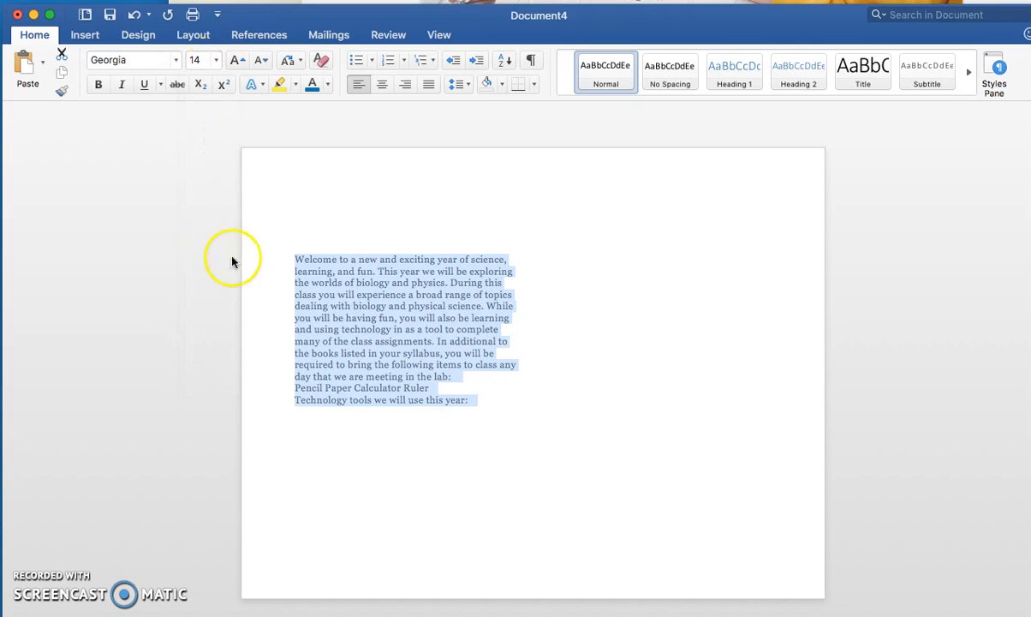
click(478, 388)
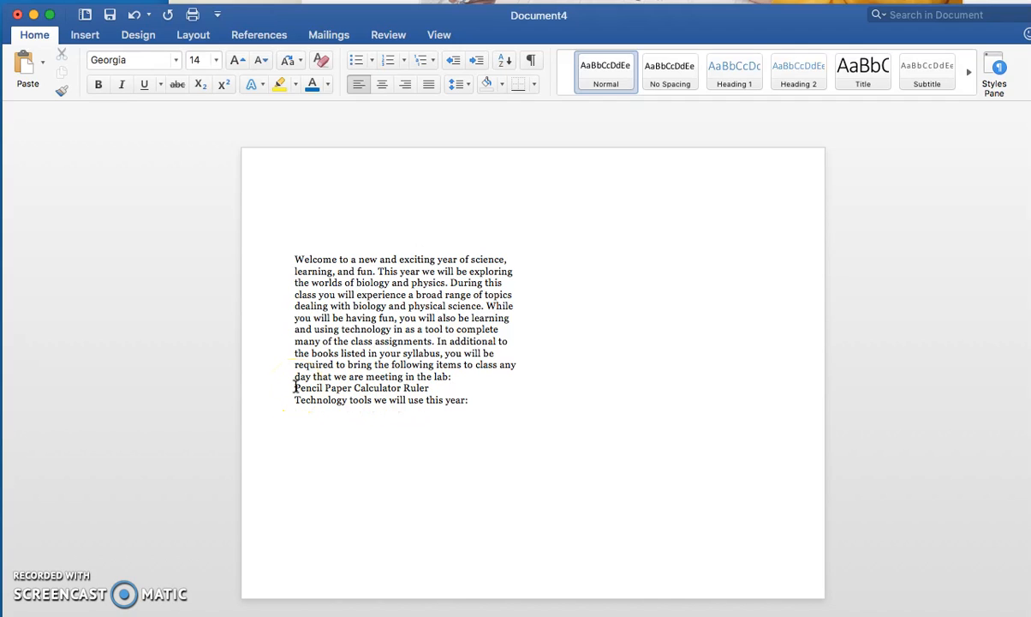
Step: Insert a blank line above "Pencil Paper Calculator Ruler" and make that line a bulleted item
click(294, 387)
key(Return)
click(325, 400)
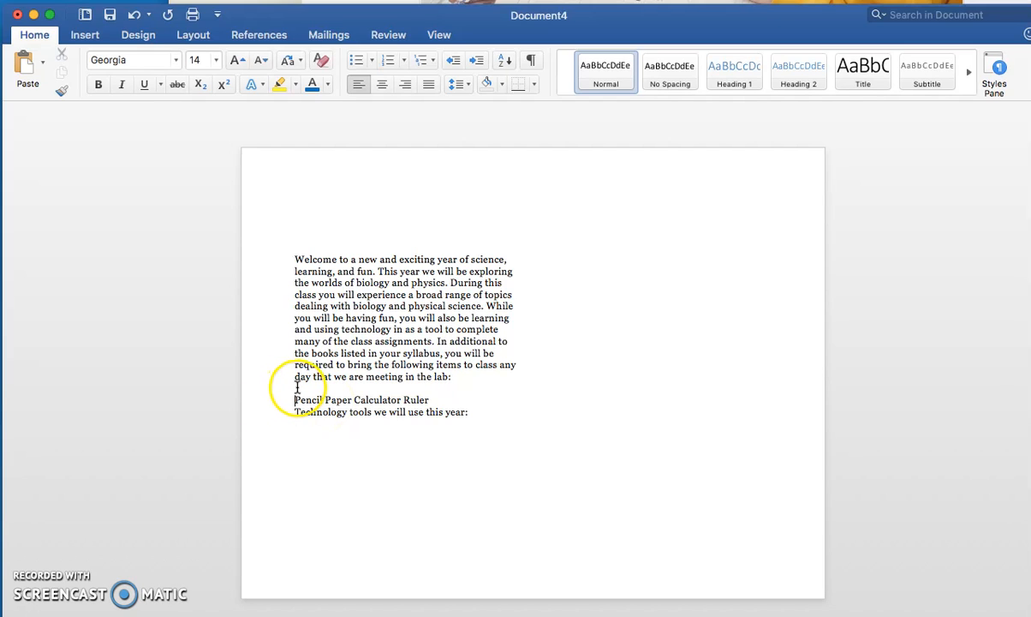
click(354, 62)
Step: Split the supplies line into separate bullets for Pencil, Paper, Calculator and Ruler
click(351, 402)
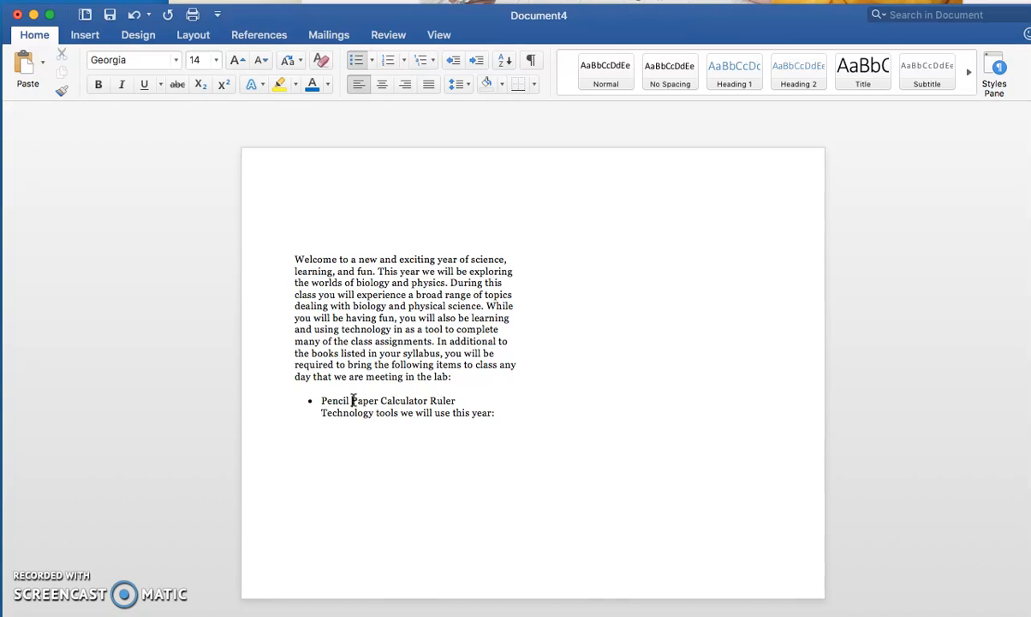
key(Return)
click(350, 413)
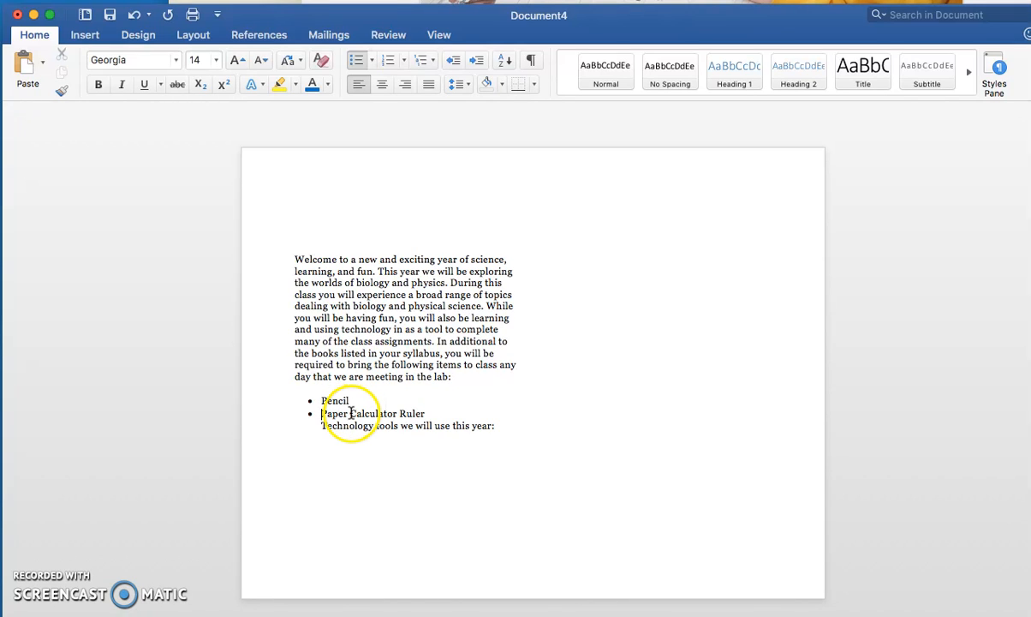
key(Return)
click(371, 426)
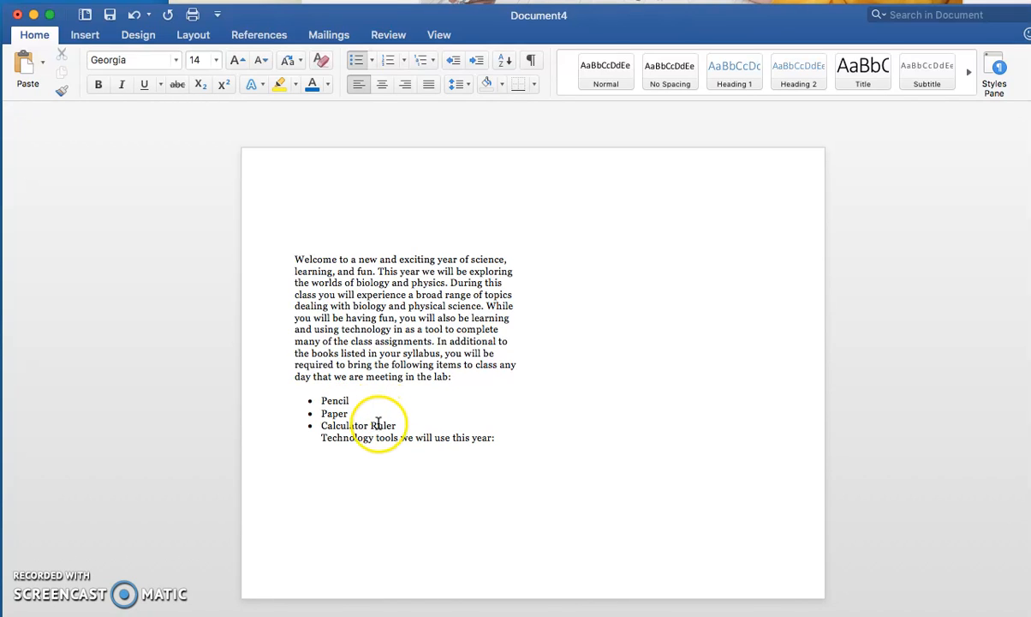
key(Return)
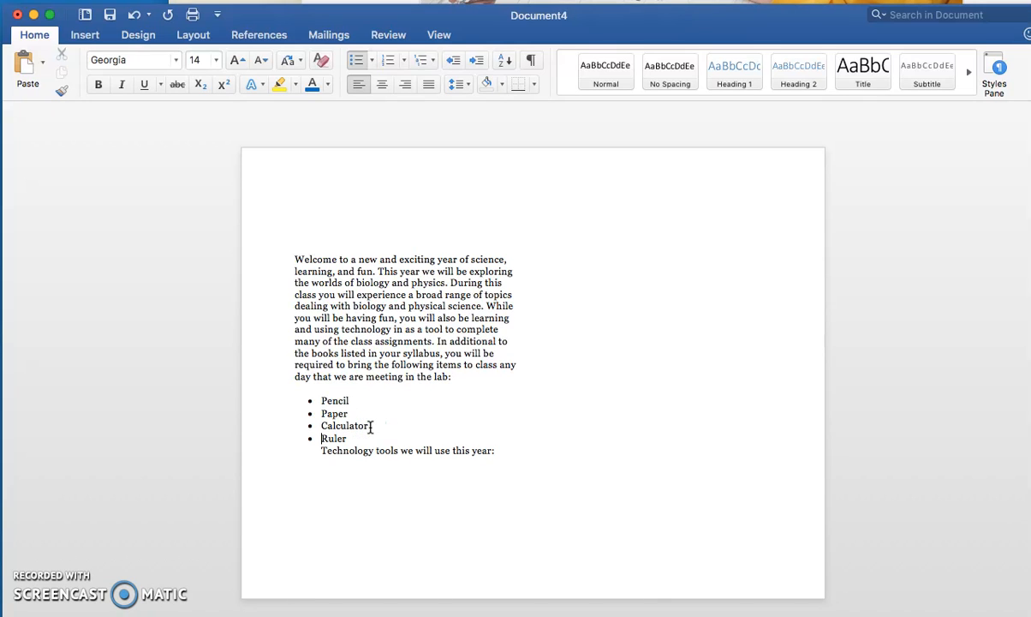
Step: Move "Technology tools we will use this year:" out of the bulleted list to the column margin, with a blank line above it
click(322, 451)
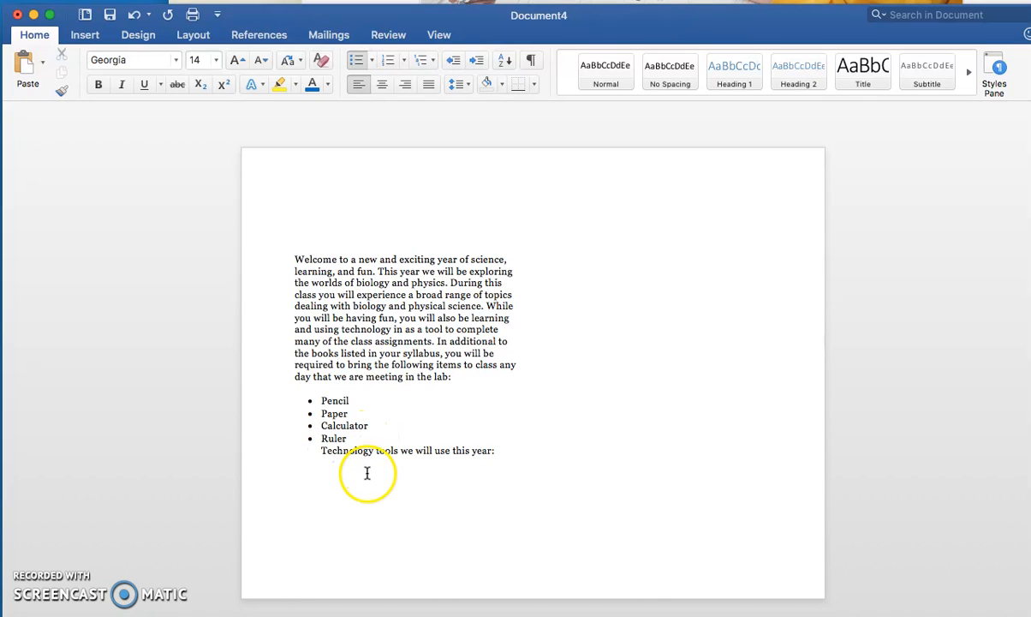
key(Return)
key(BackSpace)
key(BackSpace)
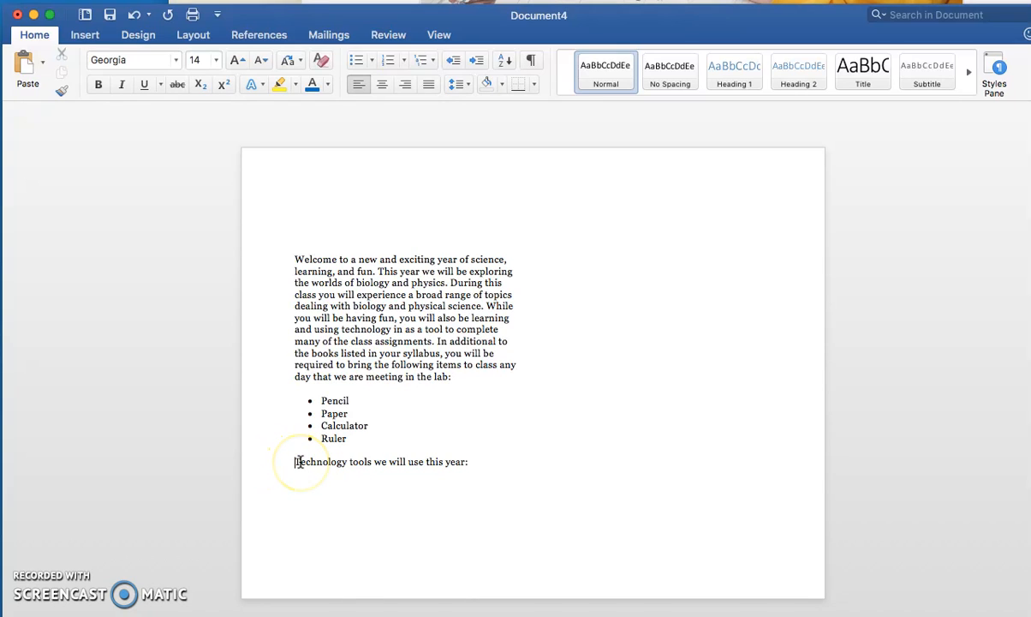
Step: Set the font color of all the text, from the welcome paragraph through the technology tools line, to standard red
click(471, 463)
drag(471, 462, 307, 259)
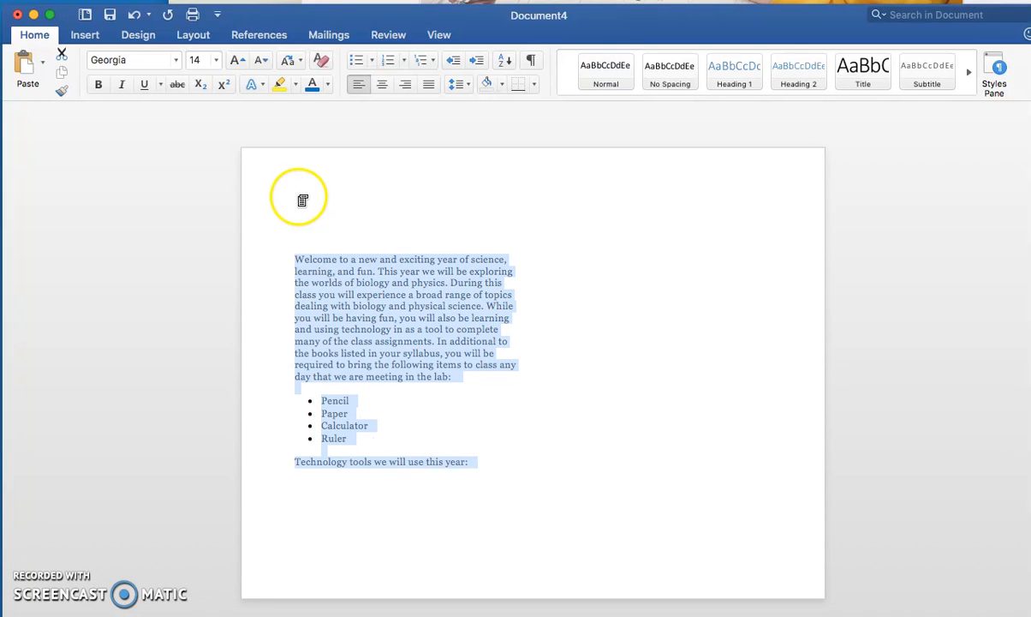
click(327, 86)
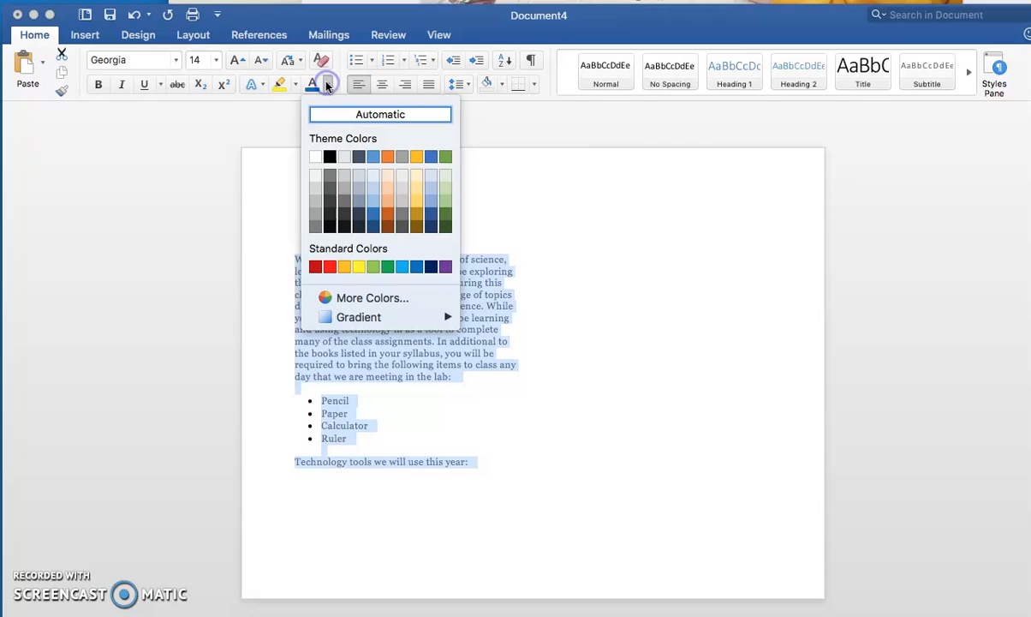
click(329, 266)
Step: Insert a 2 x 2 table below "Technology tools we will use this year:", with a blank line between them
click(508, 468)
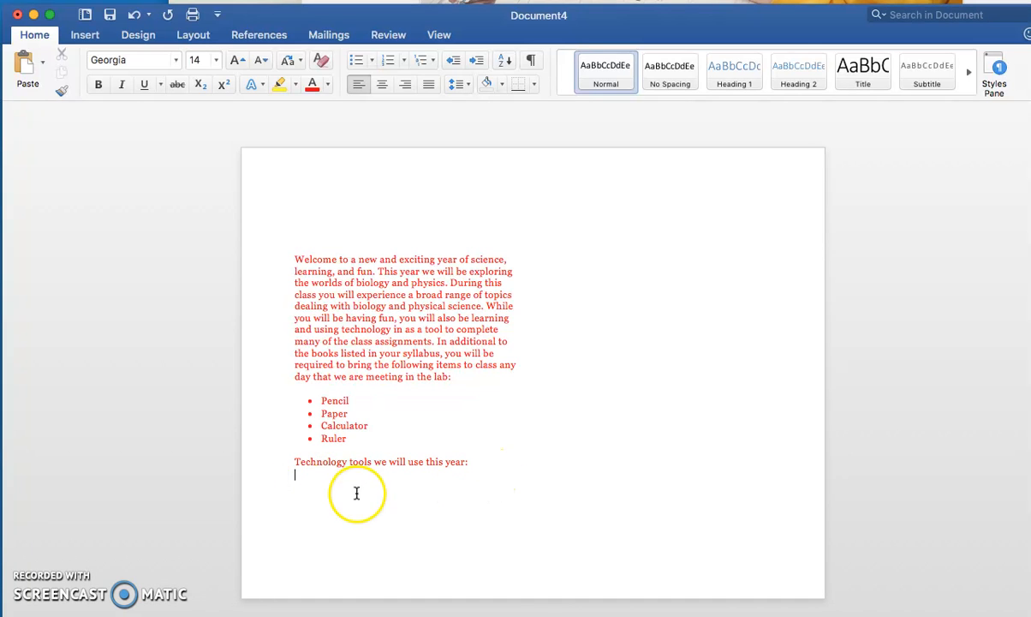
key(Return)
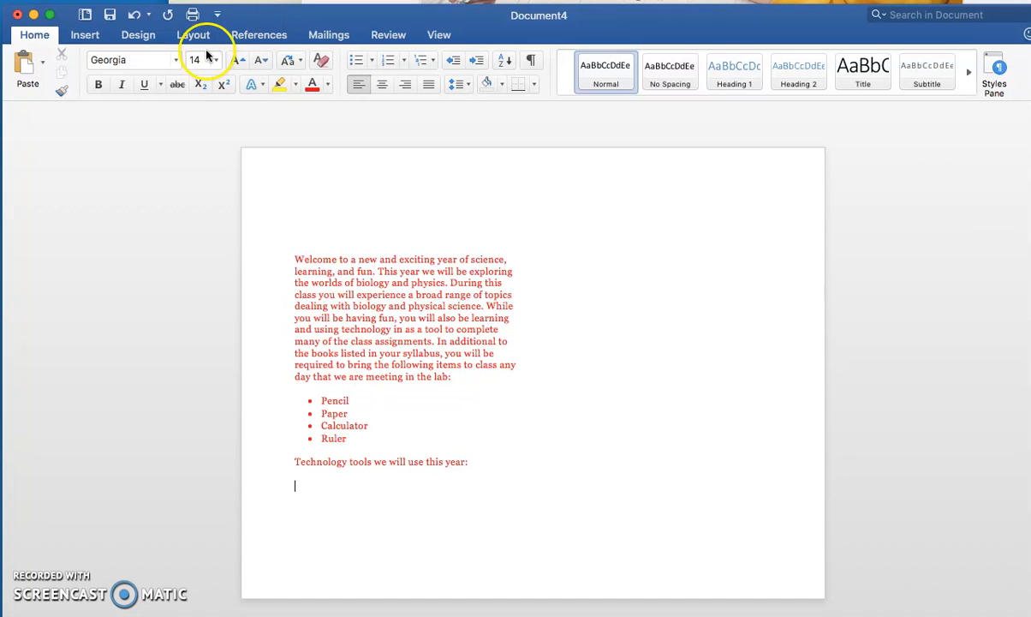
click(86, 36)
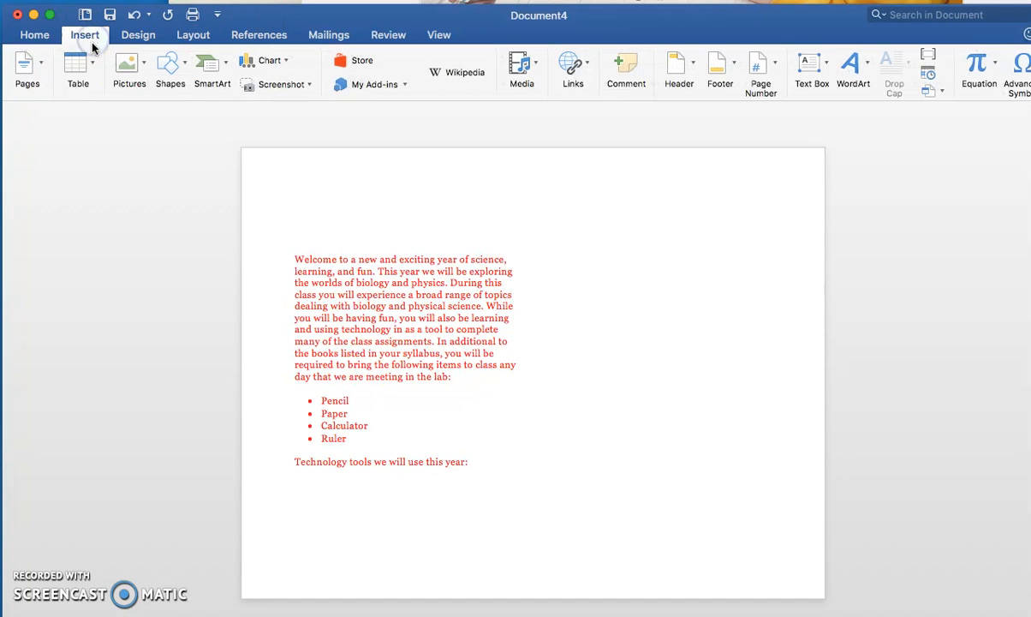
click(94, 62)
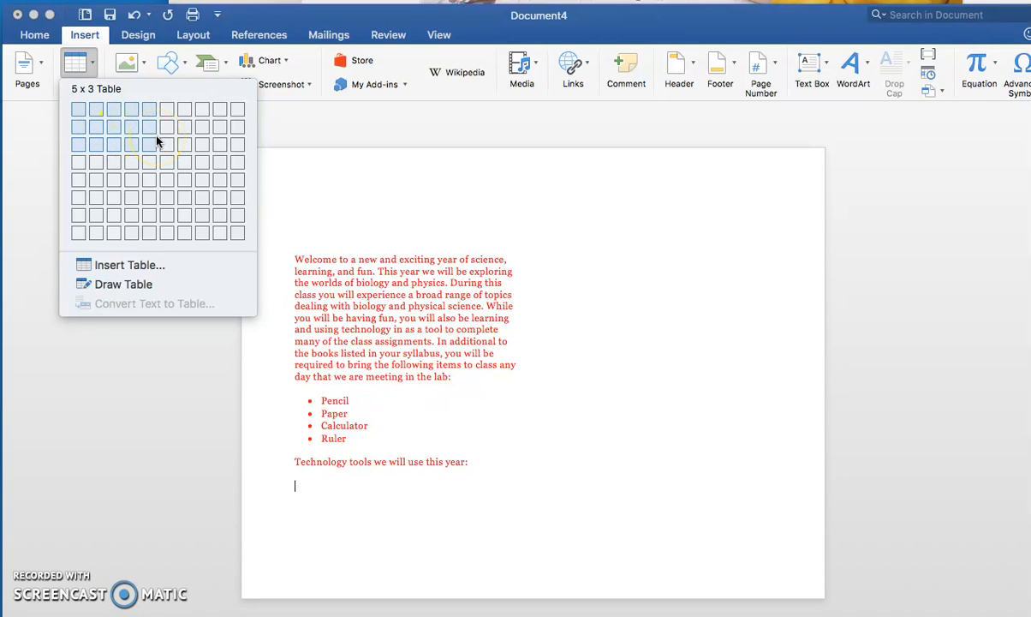
click(92, 129)
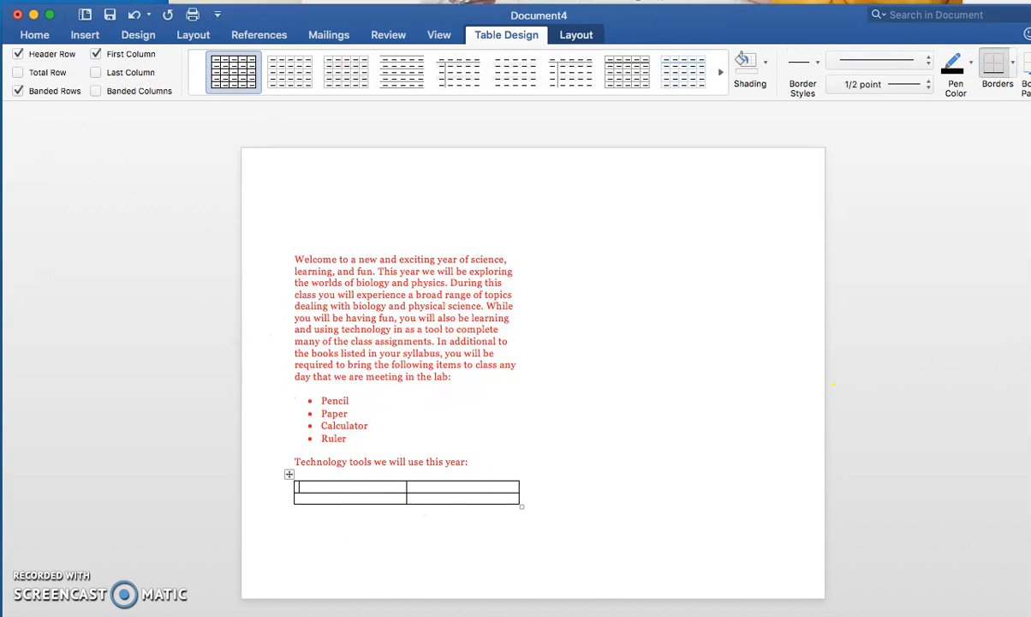
Step: Copy "Microscopes" from the web page's technology tools line and paste it into the table's first cell in Word
key(super+Tab)
drag(608, 351, 693, 350)
key(super+c)
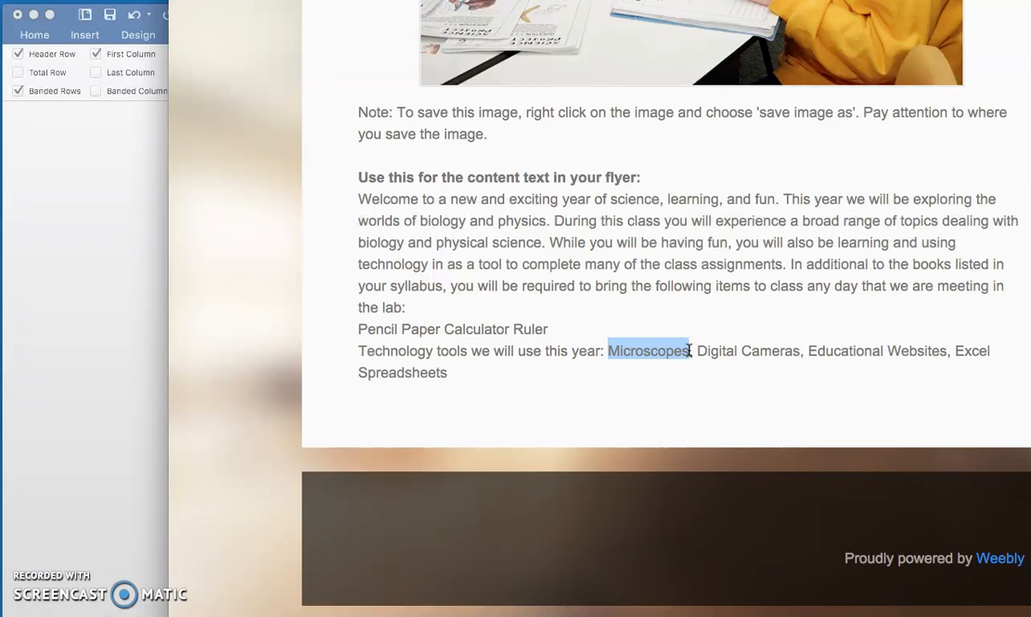
click(122, 324)
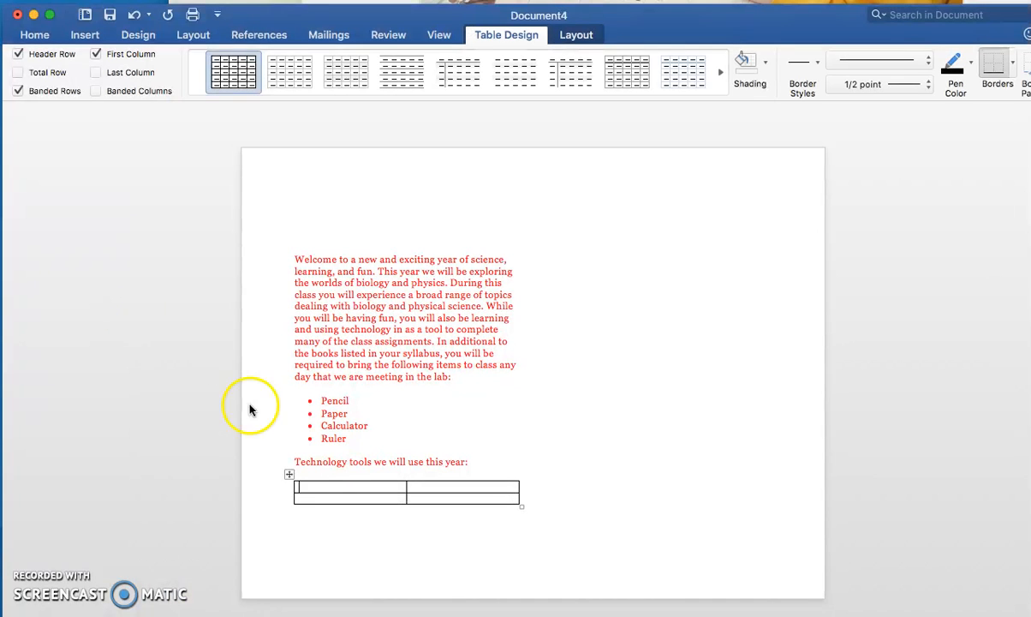
click(351, 489)
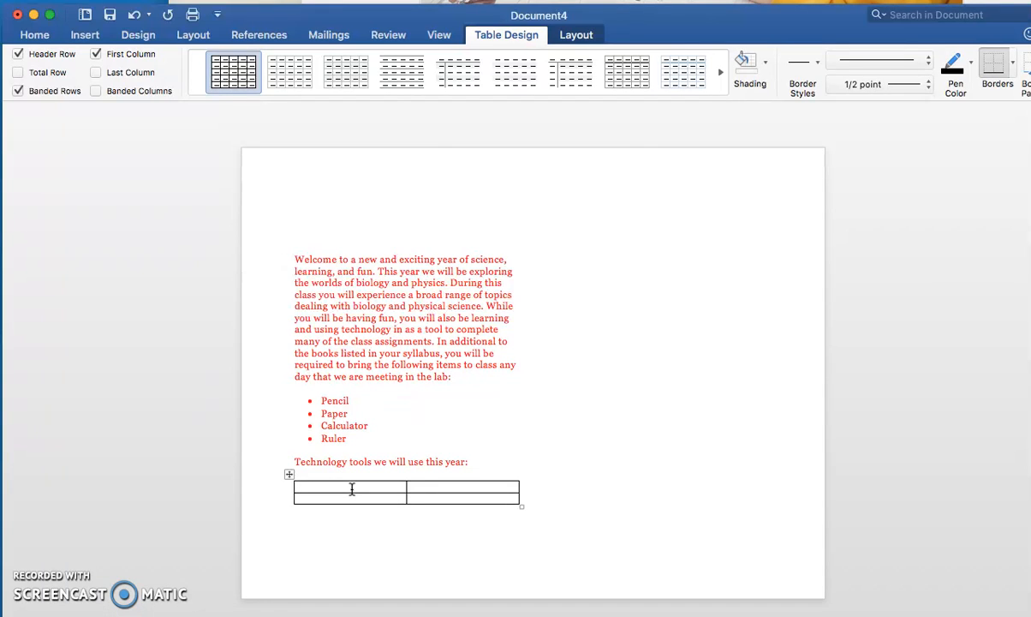
key(super+v)
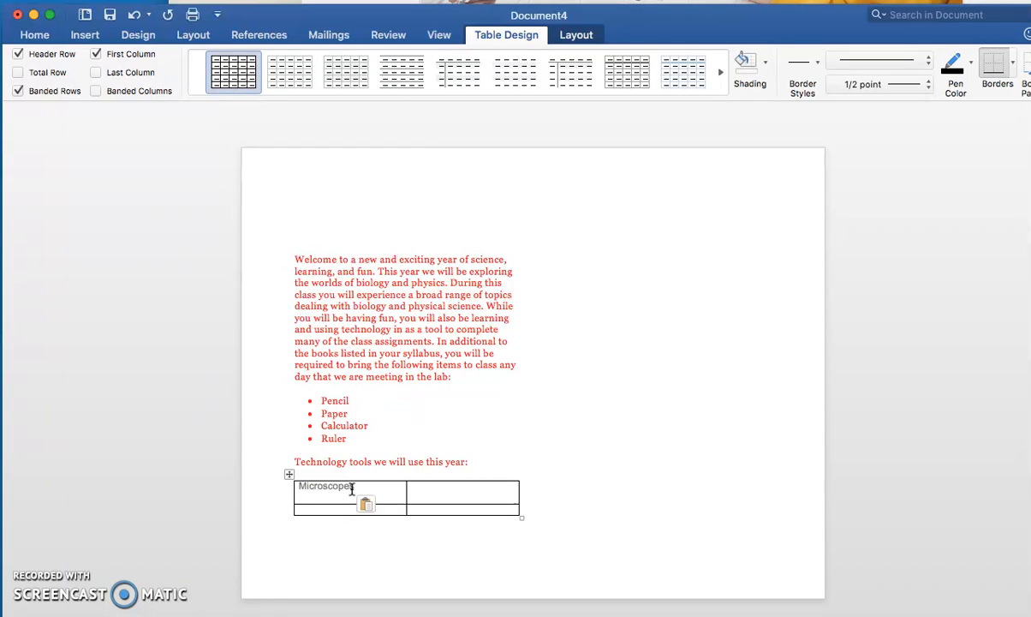
Step: Change the paste option of "Microscopes" to Keep Text Only
click(353, 487)
text(s)
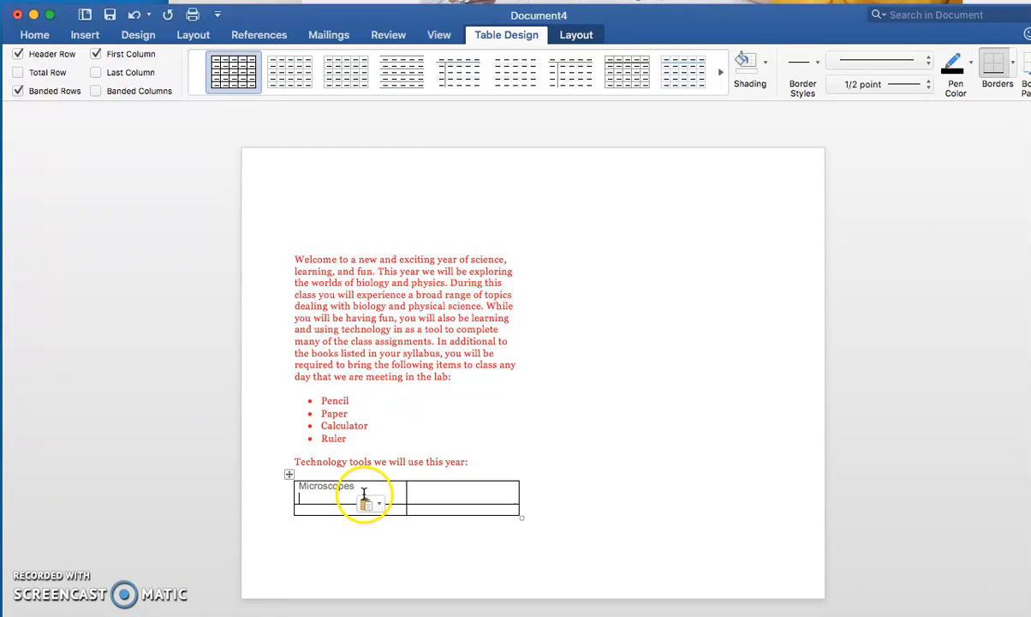
key(Down)
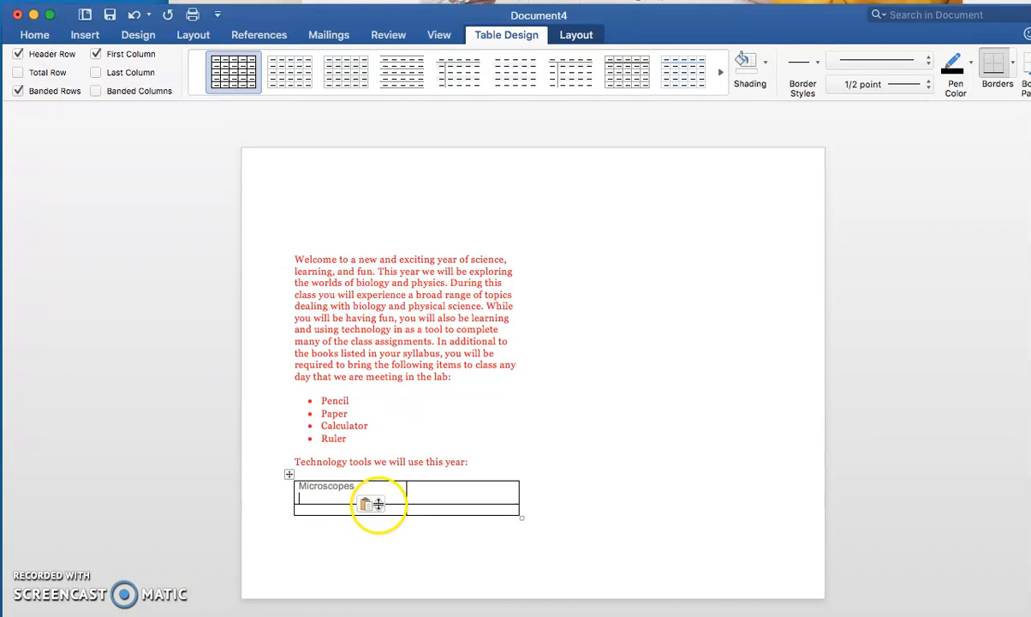
click(379, 506)
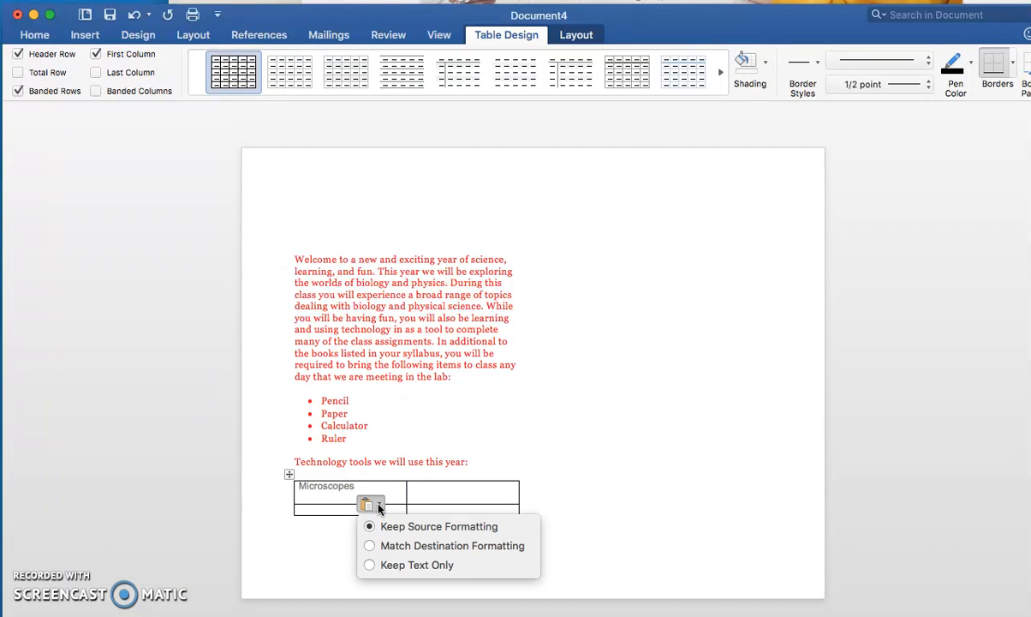
click(369, 566)
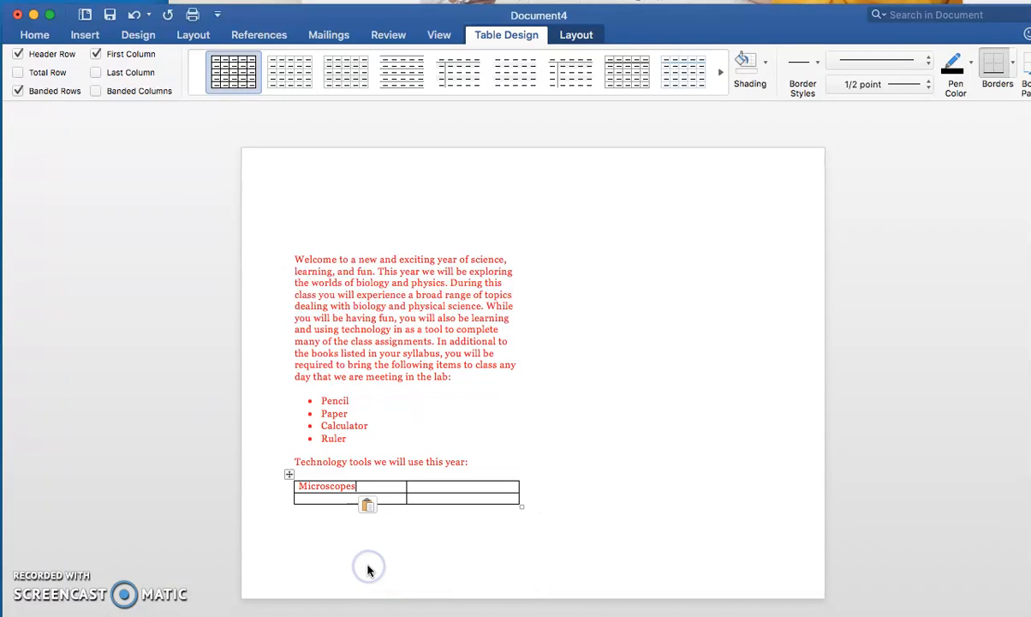
click(368, 529)
Step: Copy "Digital Cameras" from the web page and paste it as text only into the second cell of the table's first row
click(410, 490)
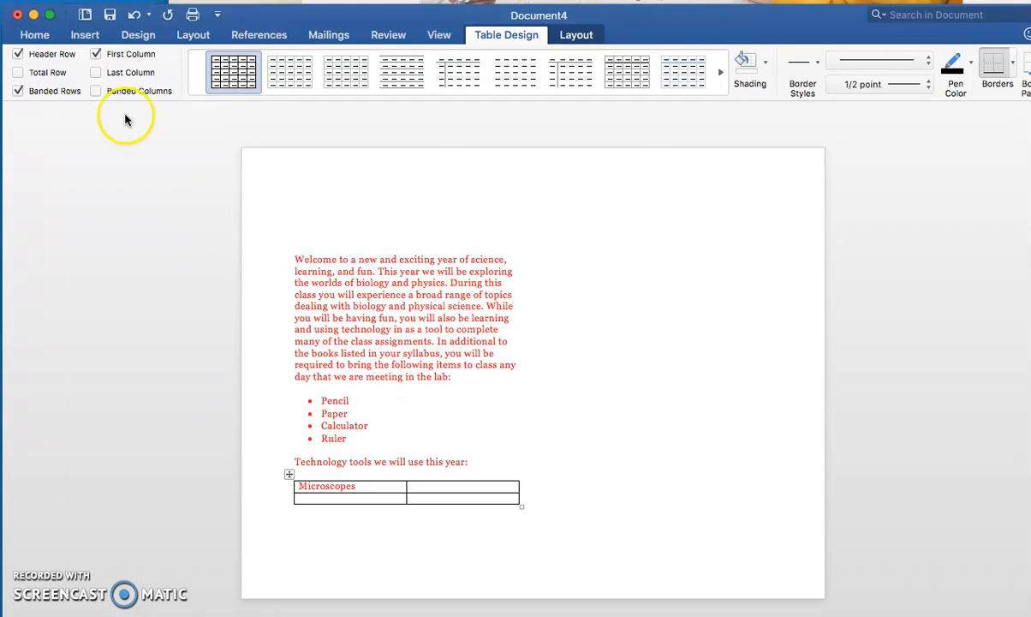
click(34, 35)
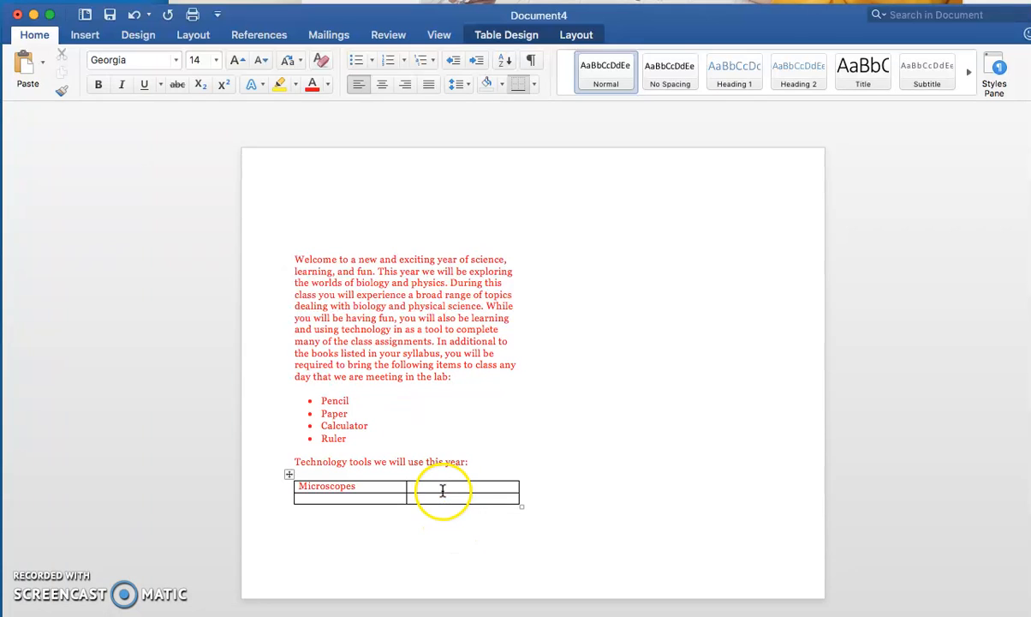
key(super+Tab)
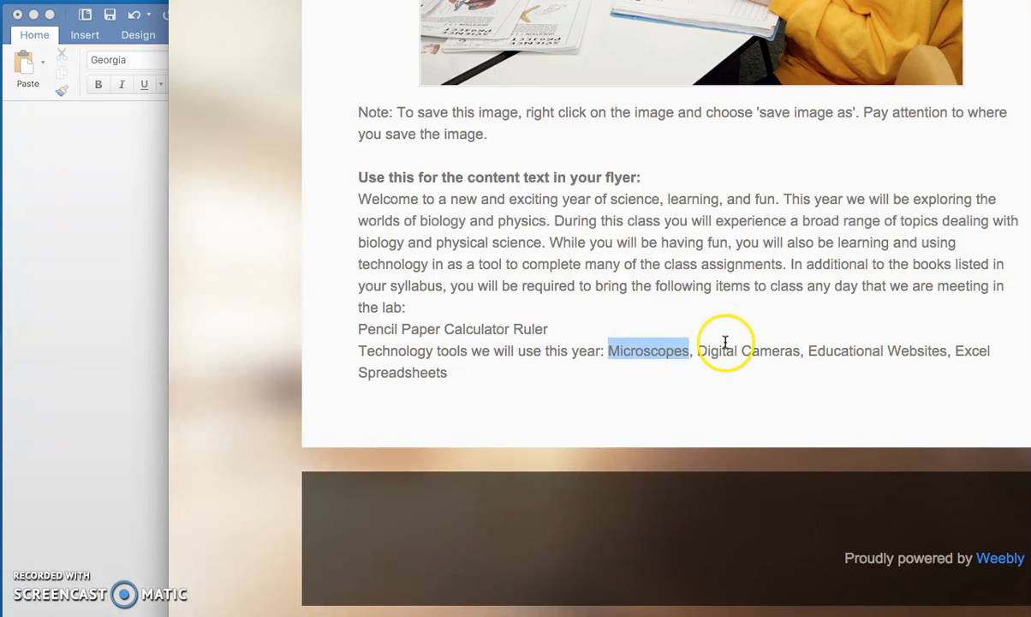
drag(698, 351, 802, 350)
key(super+c)
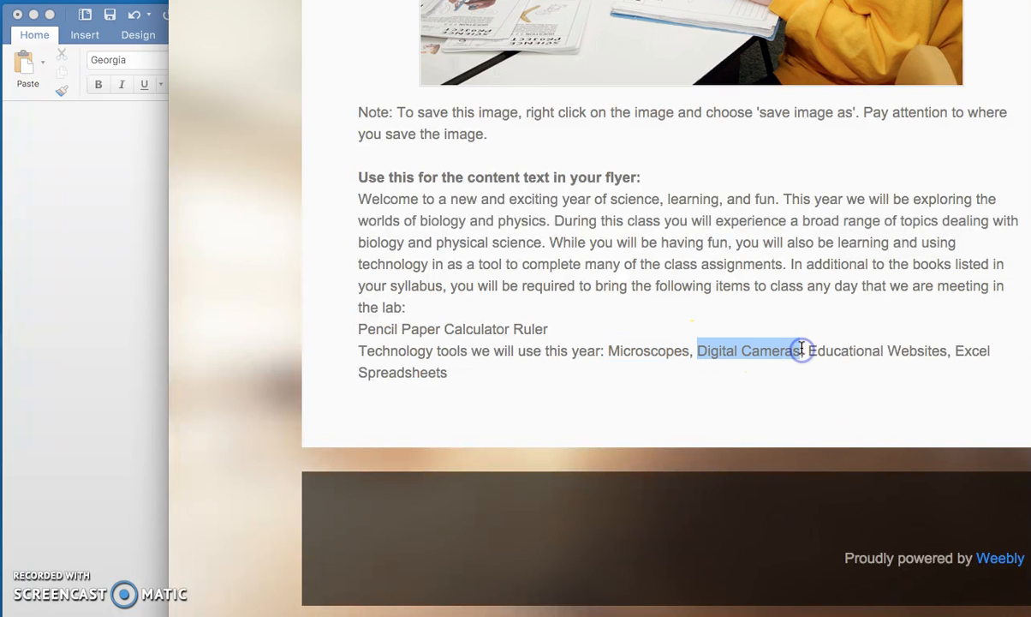
click(76, 343)
click(404, 484)
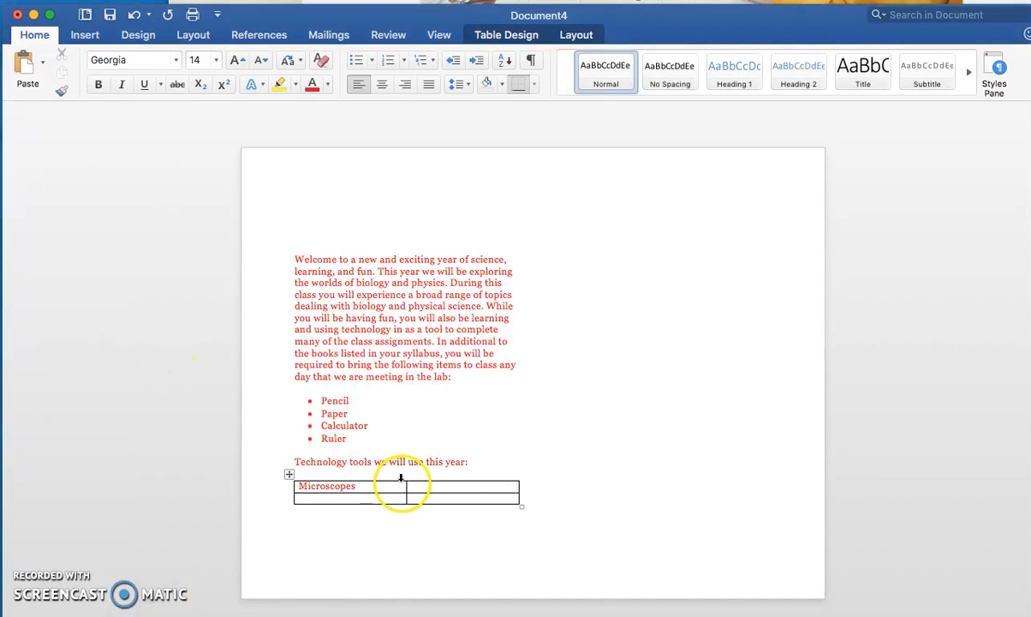
key(super+v)
click(497, 505)
click(500, 566)
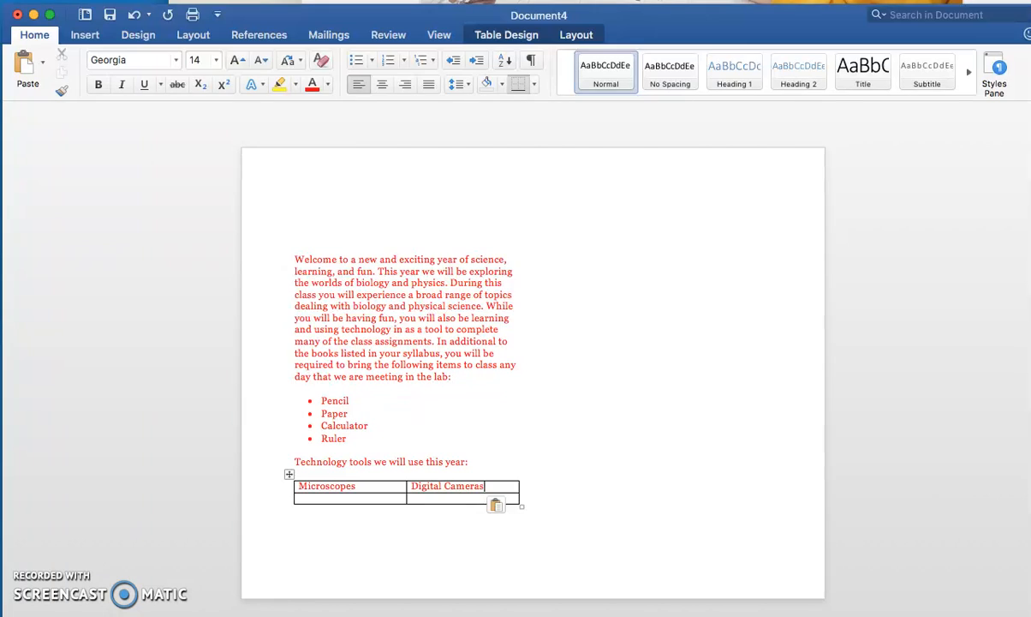
Step: Copy "Educational Websites" from the web page and paste it as text only into the first cell of the table's second row
key(super+Tab)
drag(810, 351, 945, 358)
key(super+c)
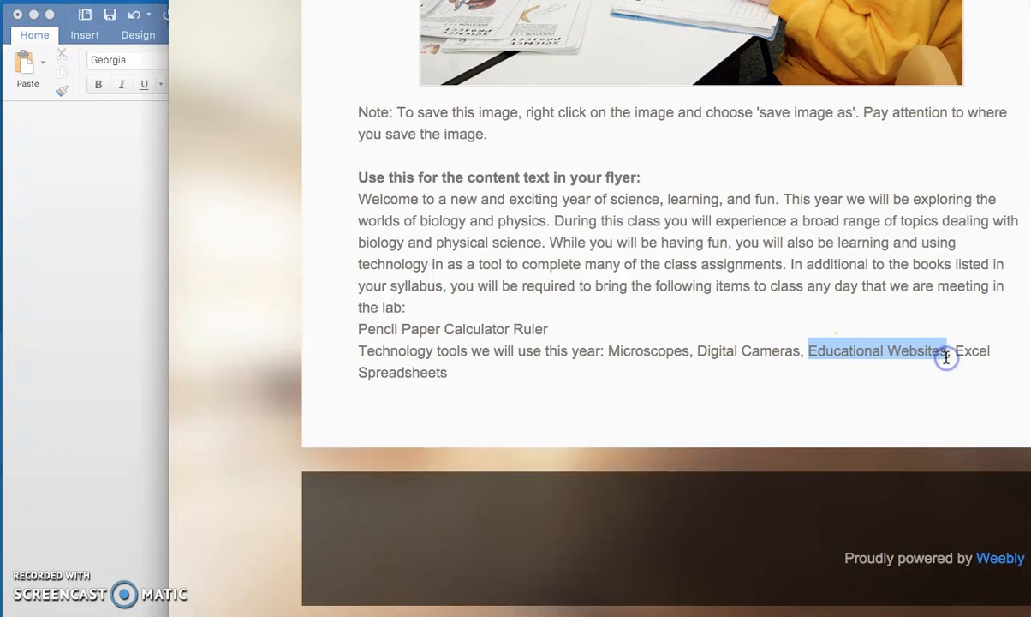
click(161, 424)
click(361, 499)
key(super+v)
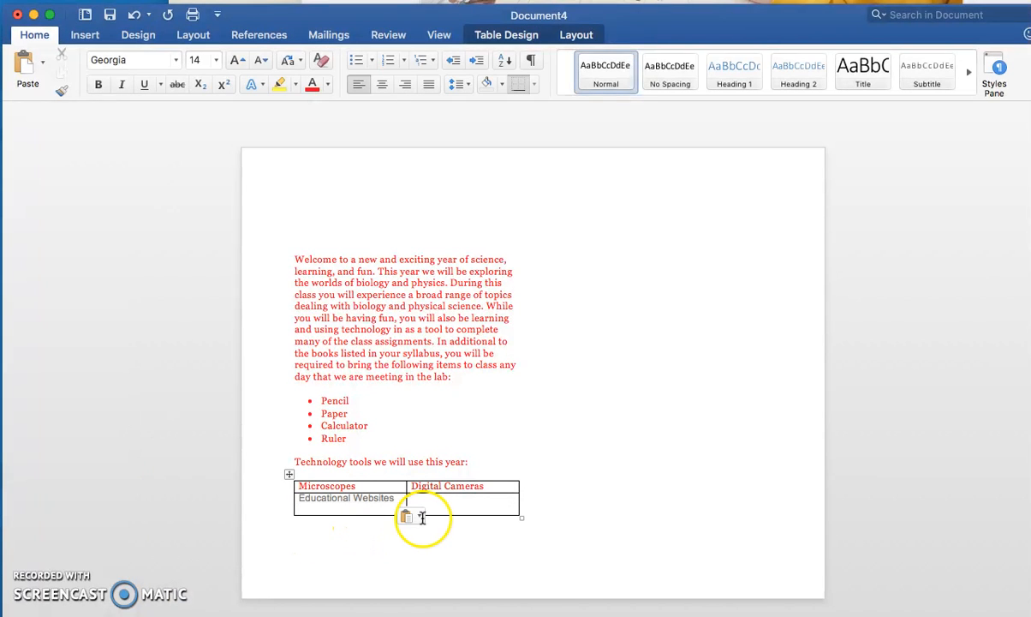
click(406, 517)
click(415, 581)
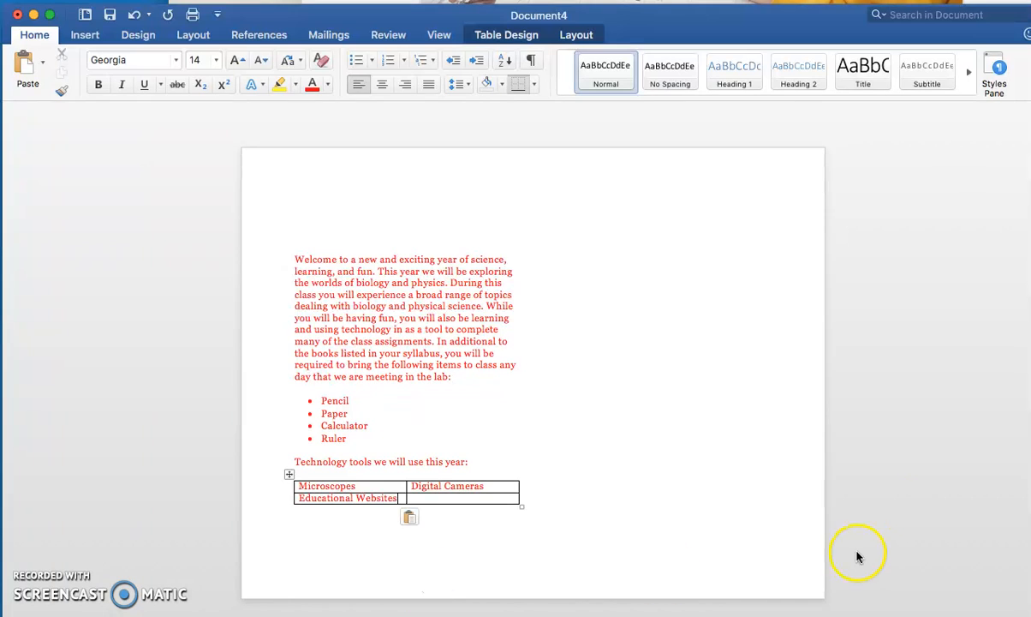
Step: Copy "Excel Spreadsheets" from the web page and paste it as text only into the table's last empty cell
key(super+Tab)
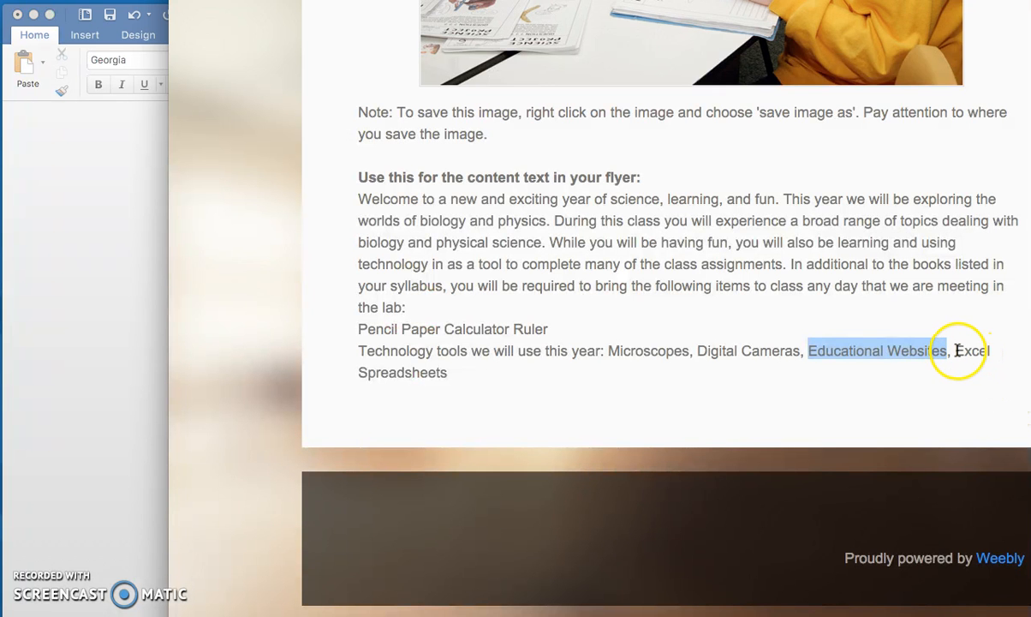
drag(958, 419, 956, 383)
key(super+c)
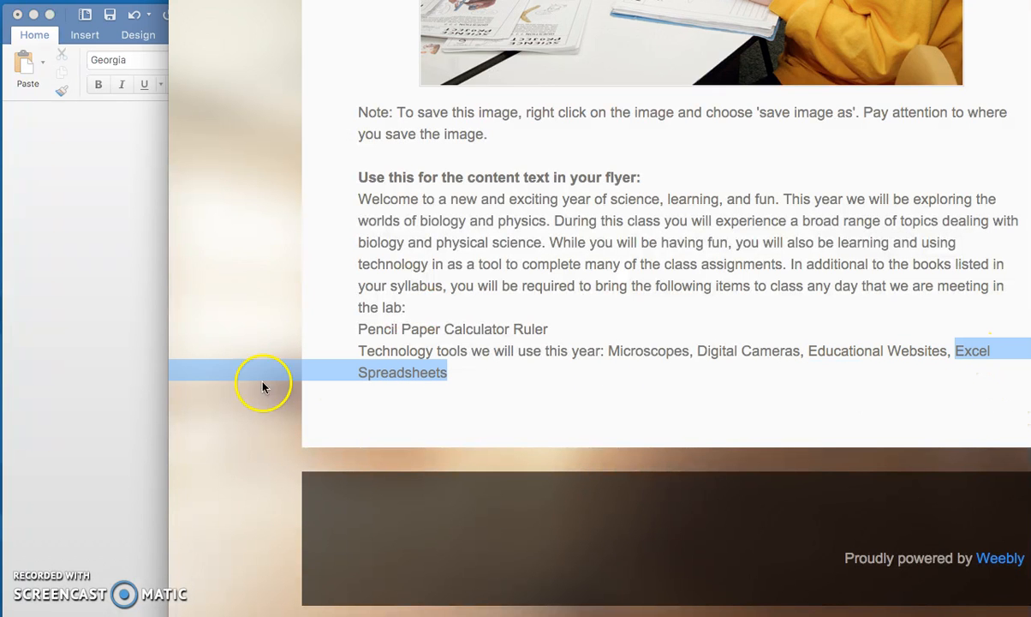
click(87, 405)
click(428, 501)
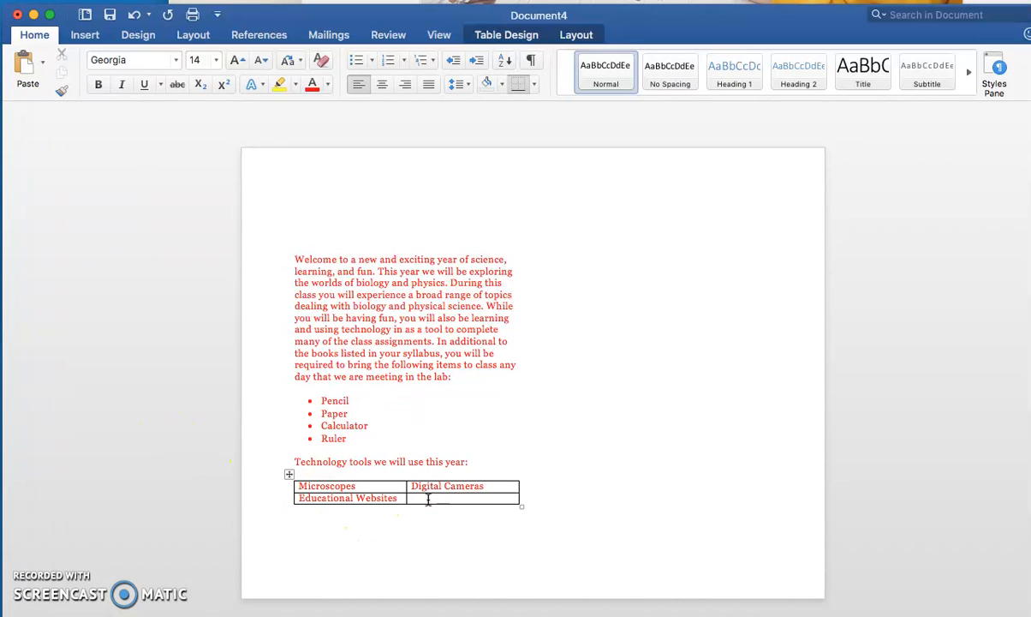
key(super+v)
click(513, 517)
click(514, 577)
click(529, 566)
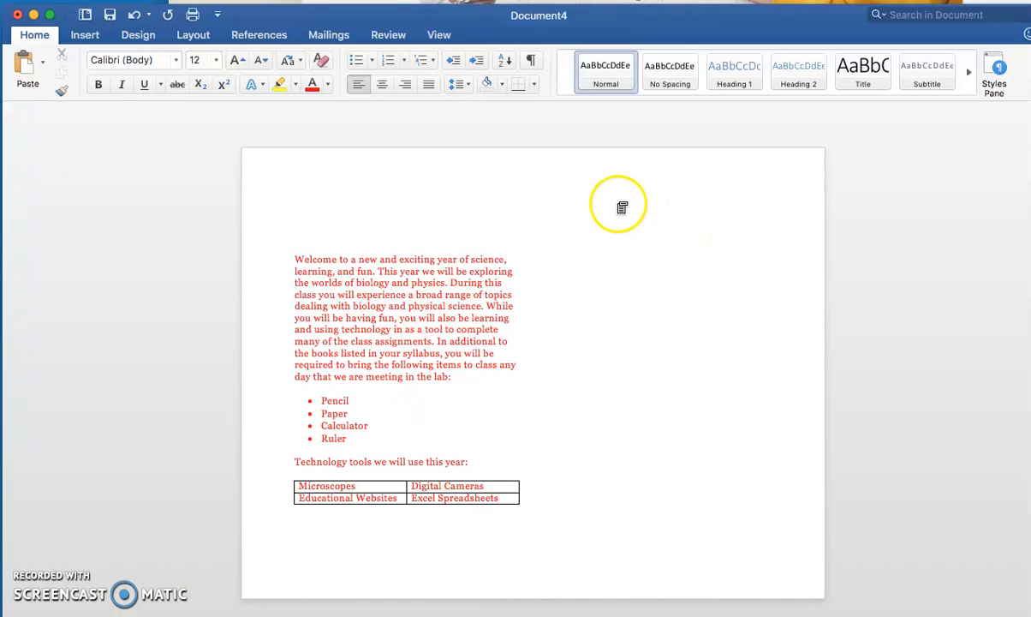
Step: Draw a text box about 1.25" high and 7.67" wide across the blank area above the welcome paragraph
click(85, 34)
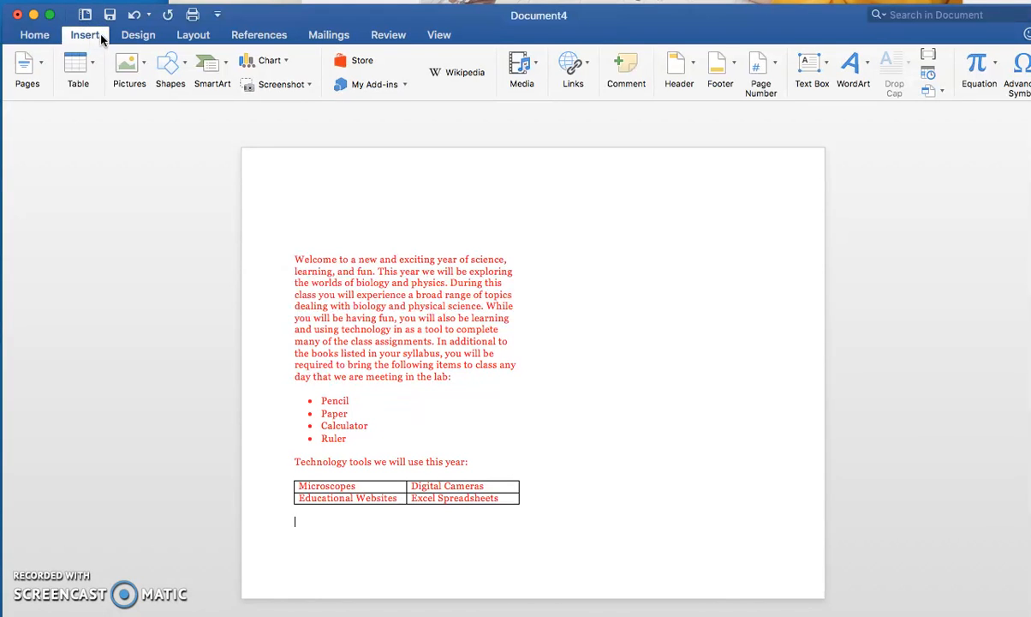
click(823, 72)
click(822, 92)
drag(333, 181, 736, 247)
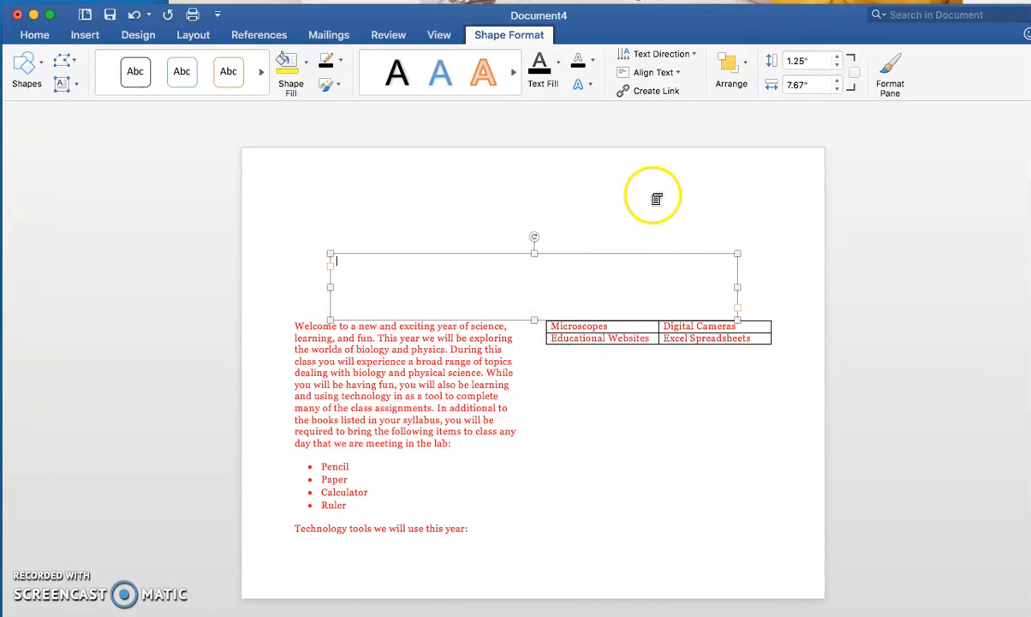
Step: Give the text box Tight text wrapping and a fixed position on the page, and move it above the welcome paragraph
click(744, 71)
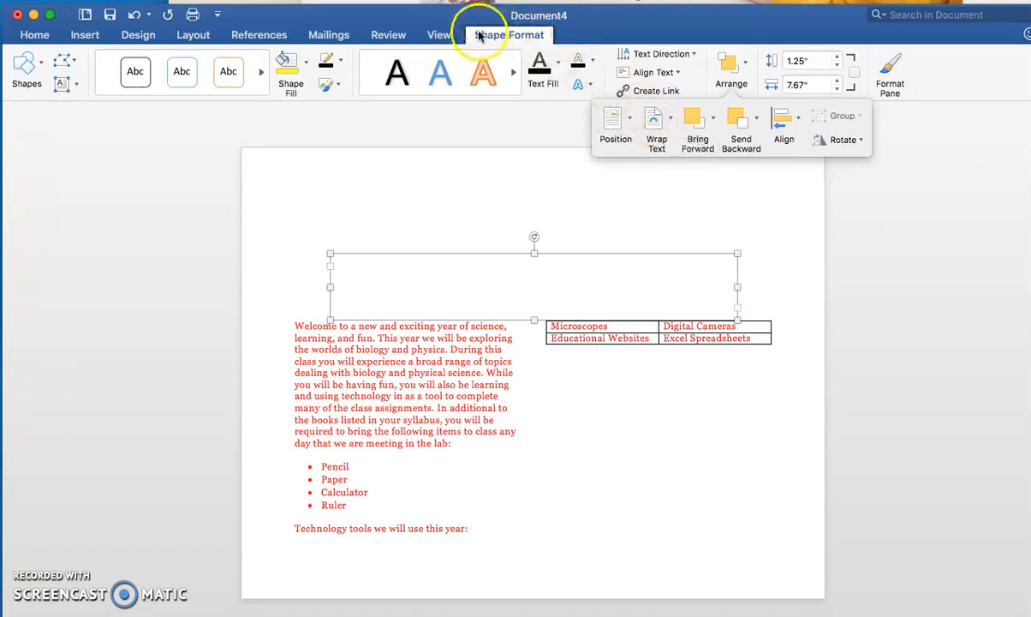
click(670, 124)
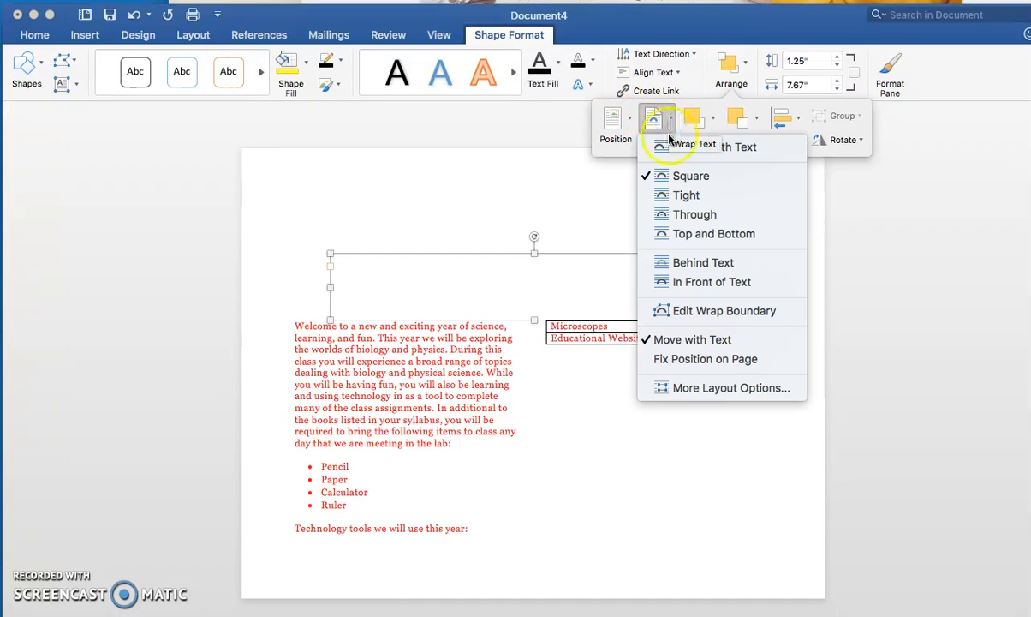
click(670, 194)
click(656, 121)
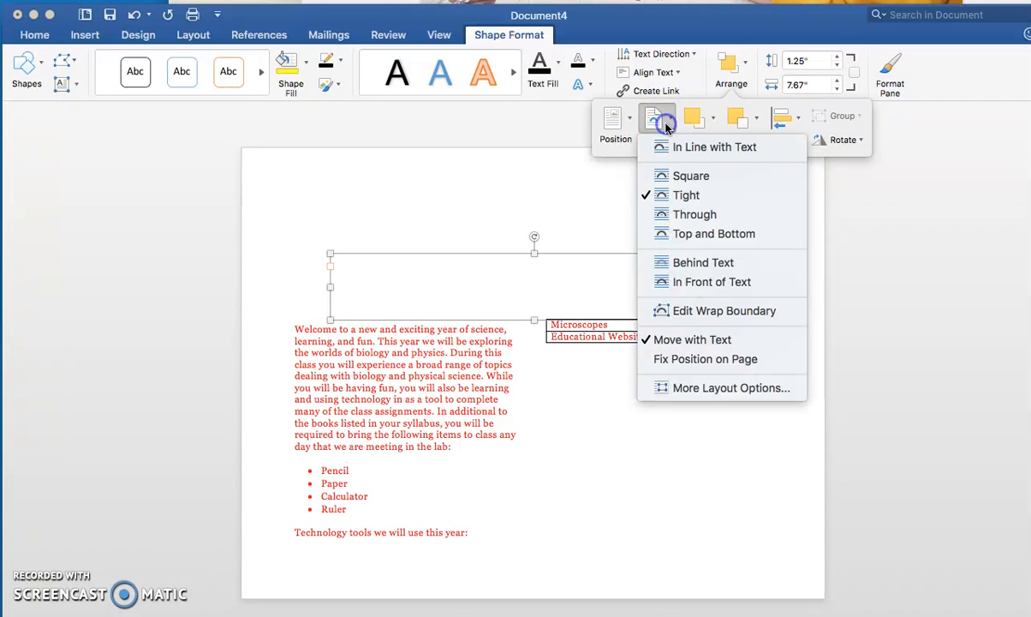
click(669, 360)
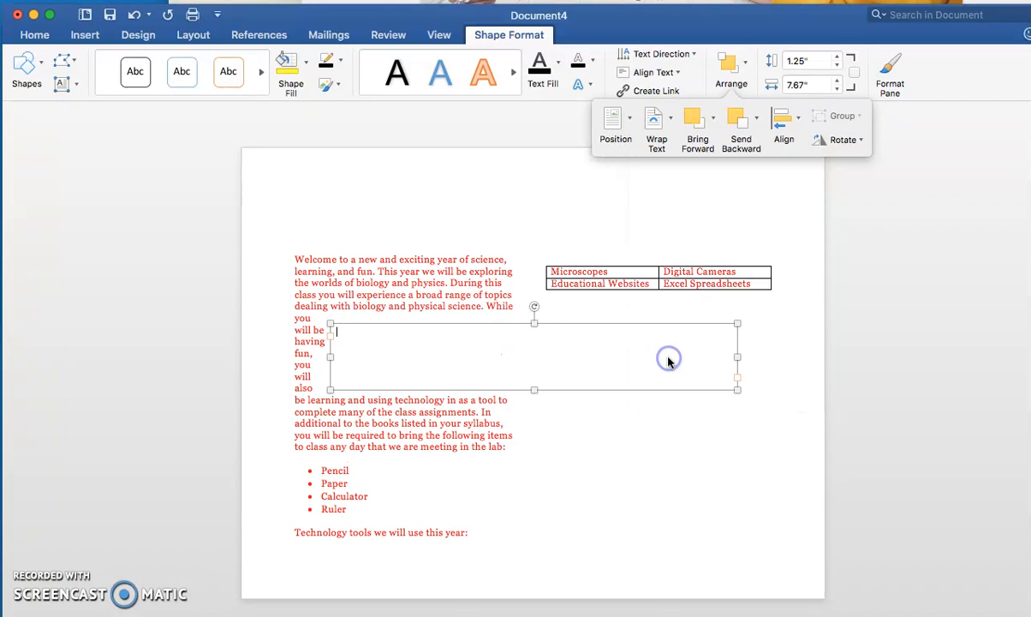
drag(548, 324, 555, 181)
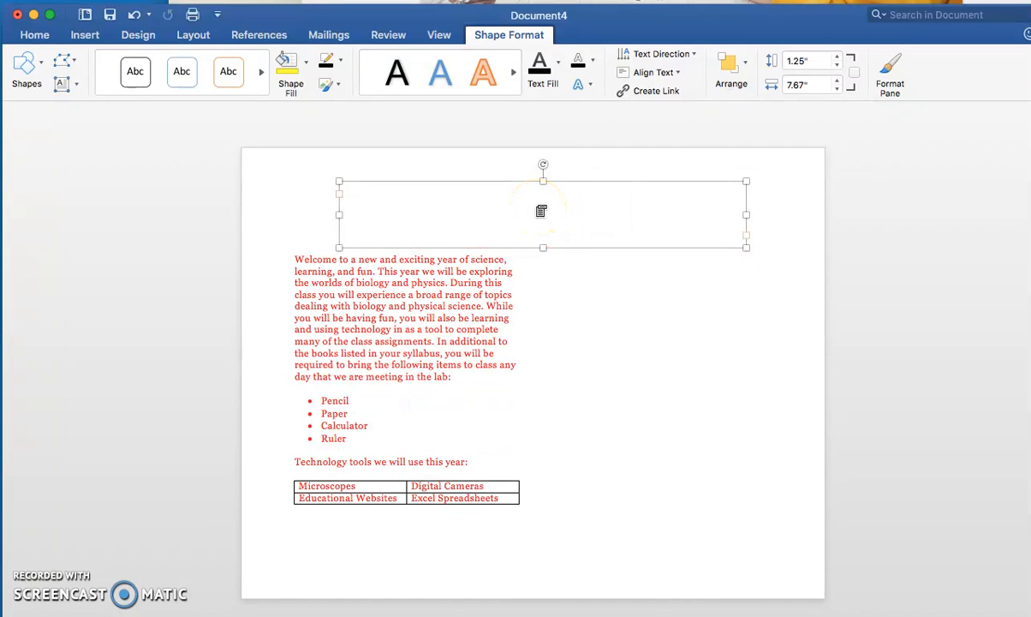
Step: Center the text box's content horizontally, align it to the middle vertically, and enter the title "5th Grade Science"
click(548, 204)
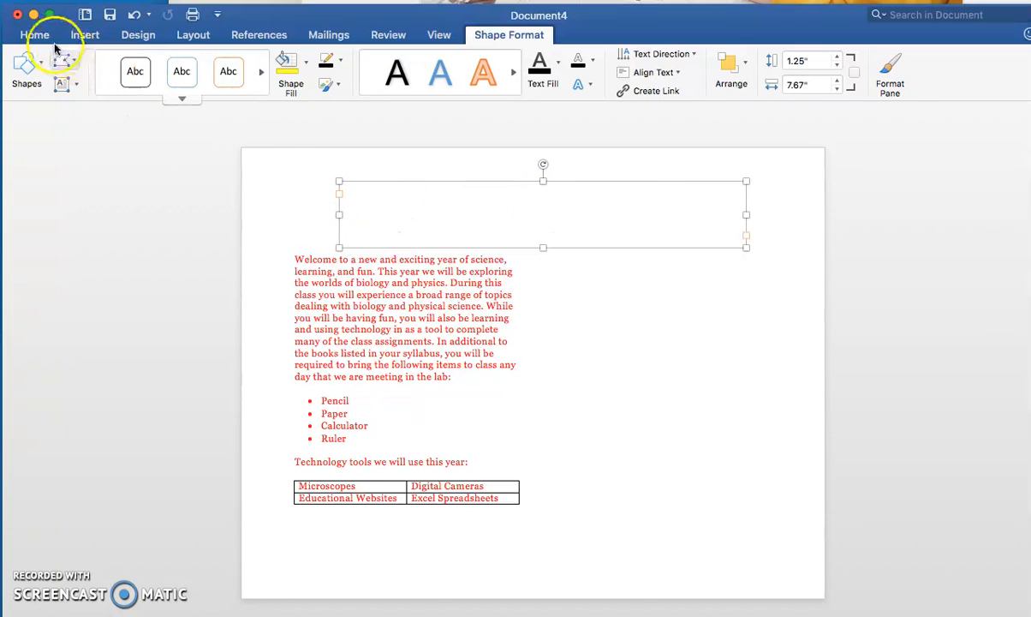
click(35, 34)
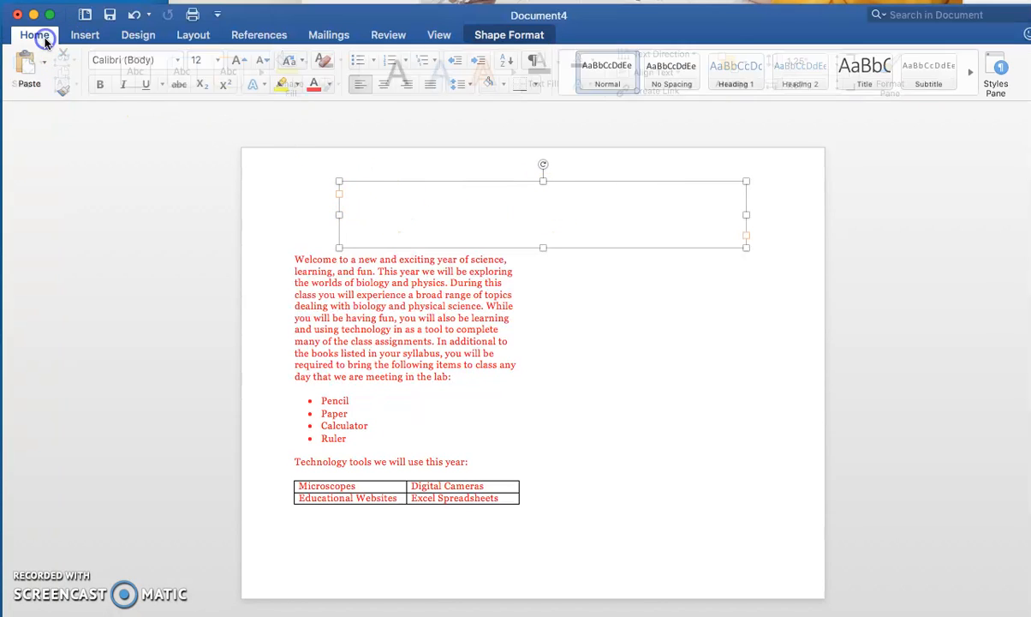
click(382, 85)
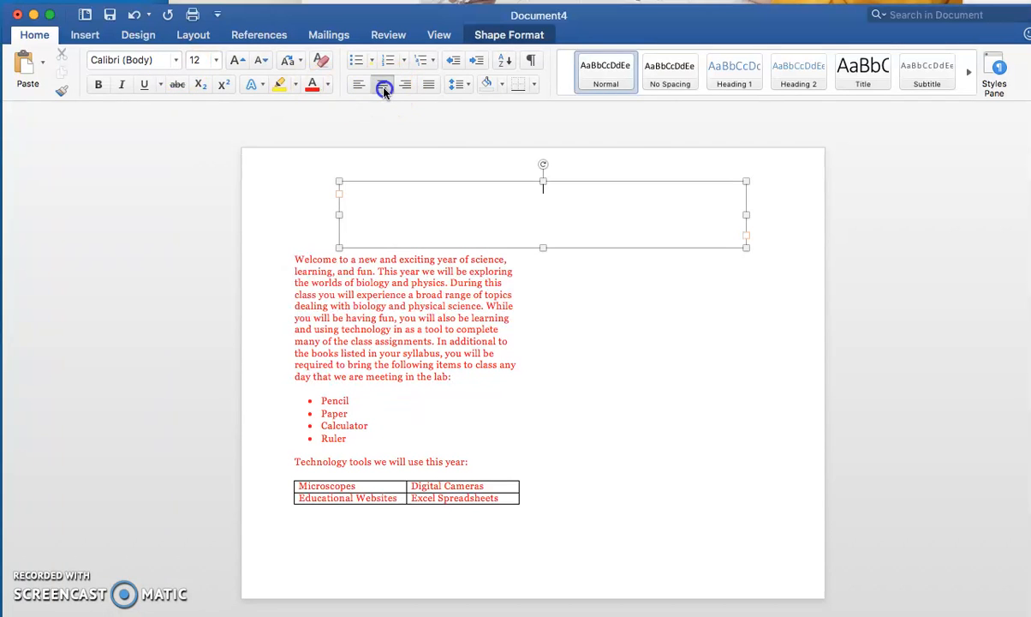
click(531, 36)
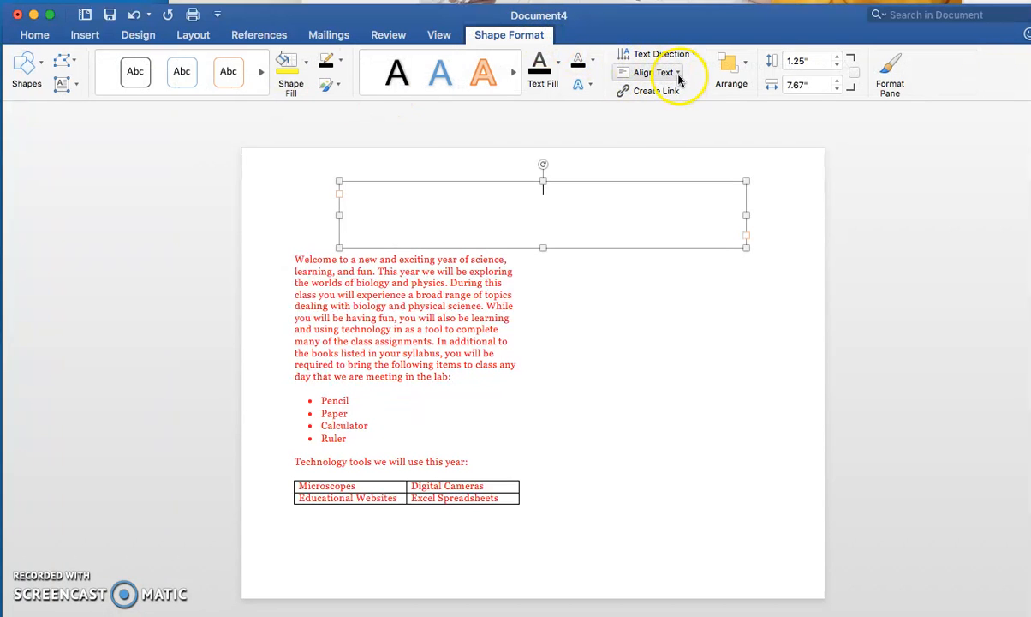
click(679, 76)
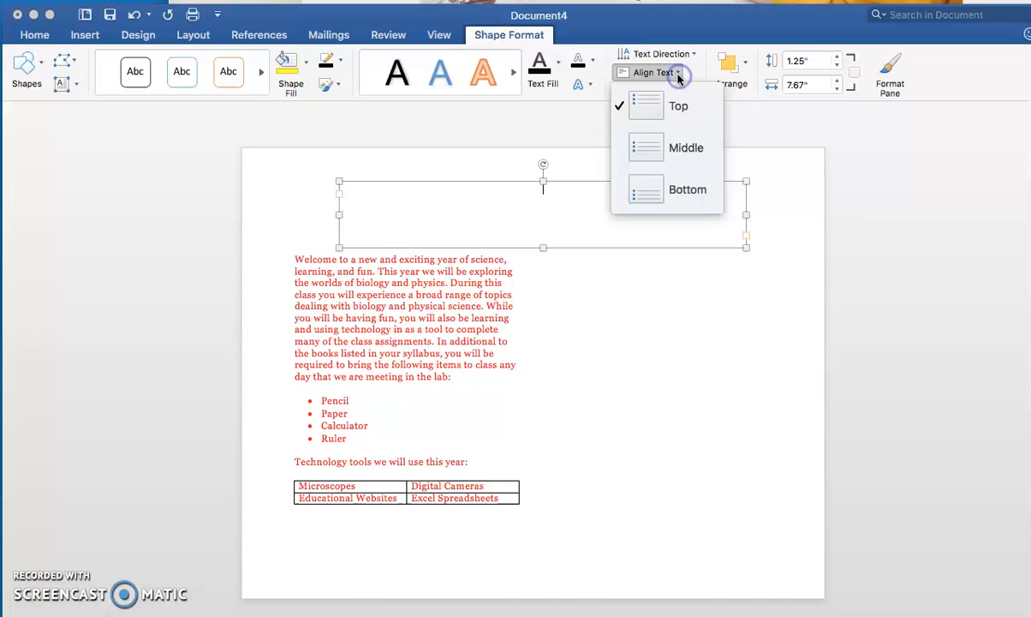
click(659, 151)
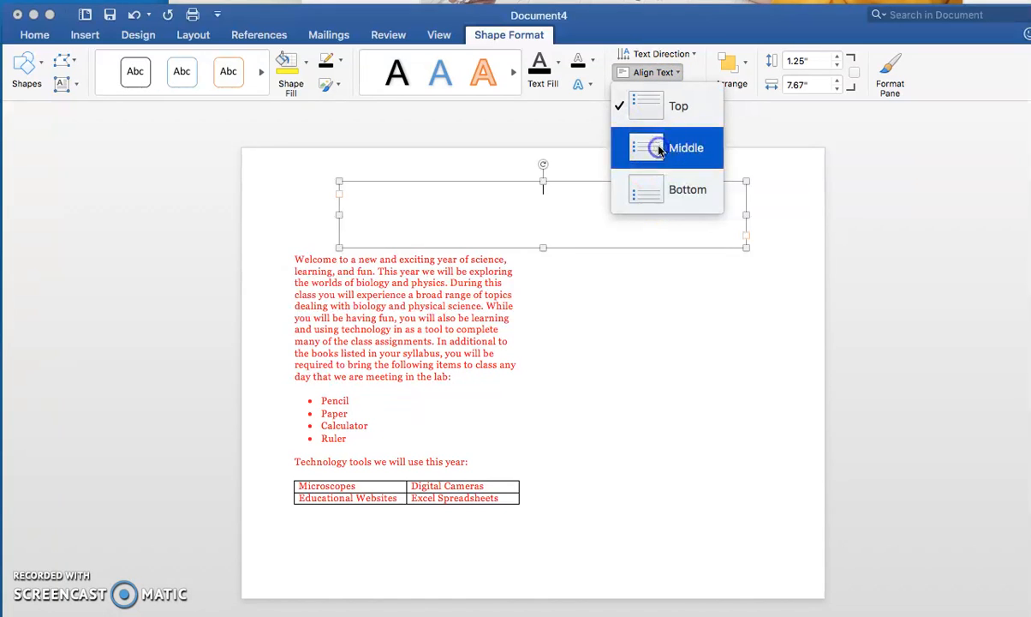
click(595, 208)
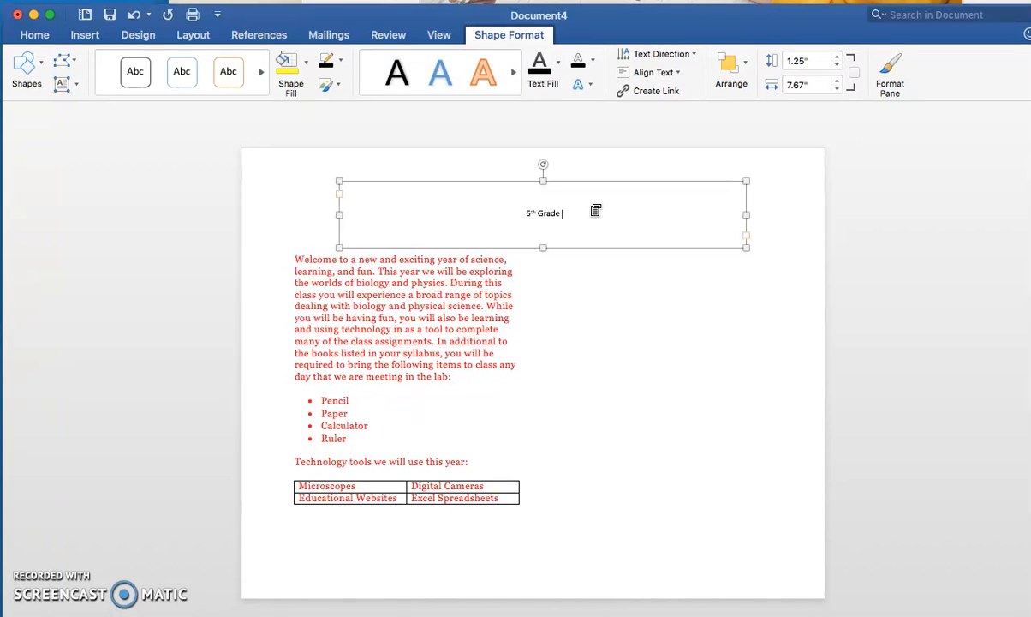
text(5th Grade Science)
Step: Try to apply the font "Veranda" to the "5th Grade Science" title and set its font size to 36
drag(576, 212, 515, 215)
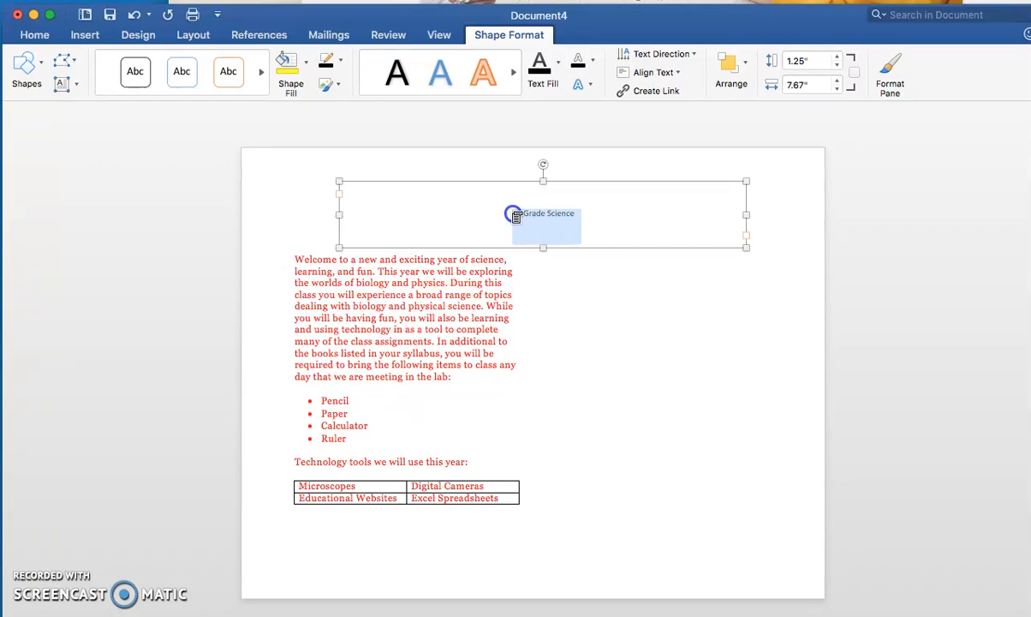
click(32, 35)
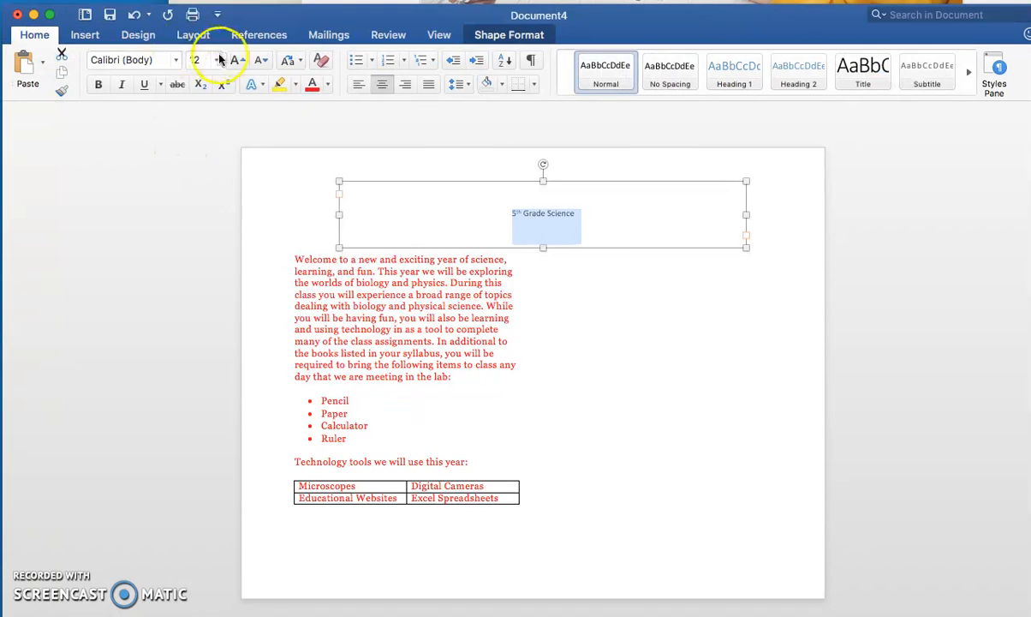
click(176, 62)
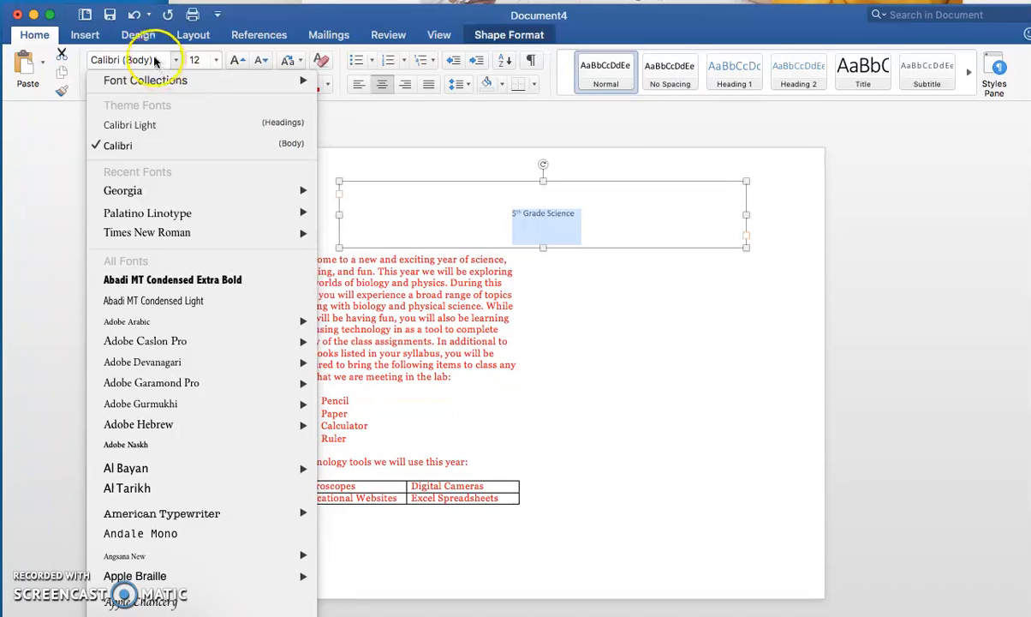
click(155, 60)
click(155, 59)
key(BackSpace)
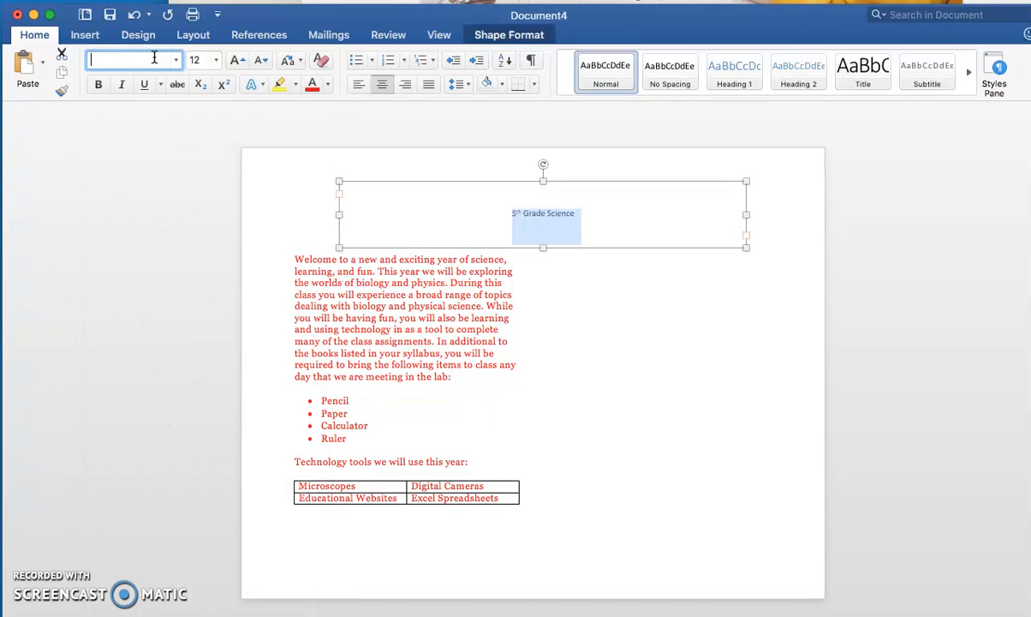
text(Veranda)
click(214, 60)
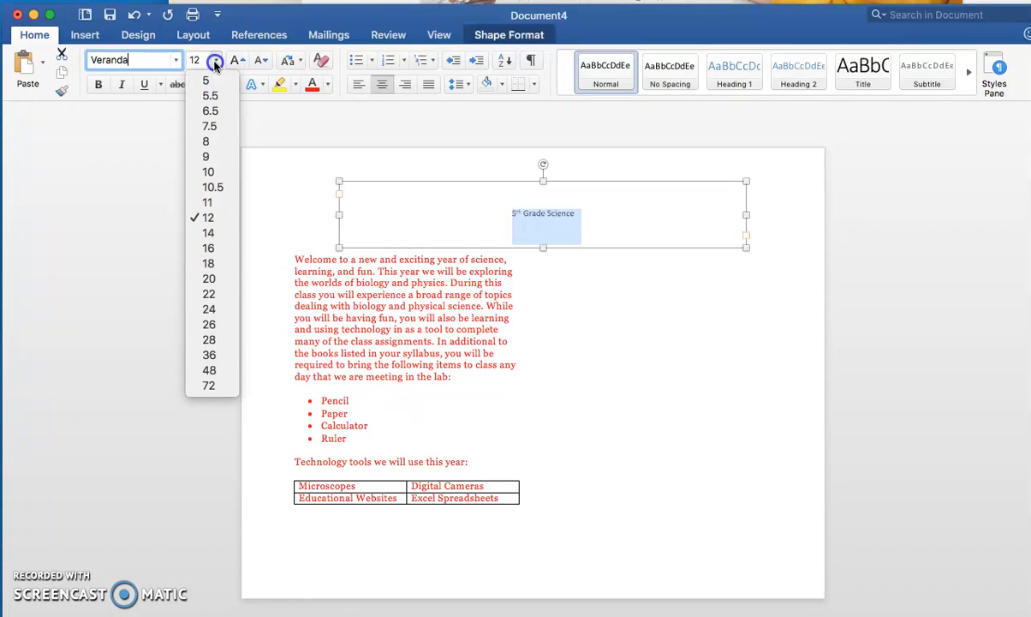
click(215, 351)
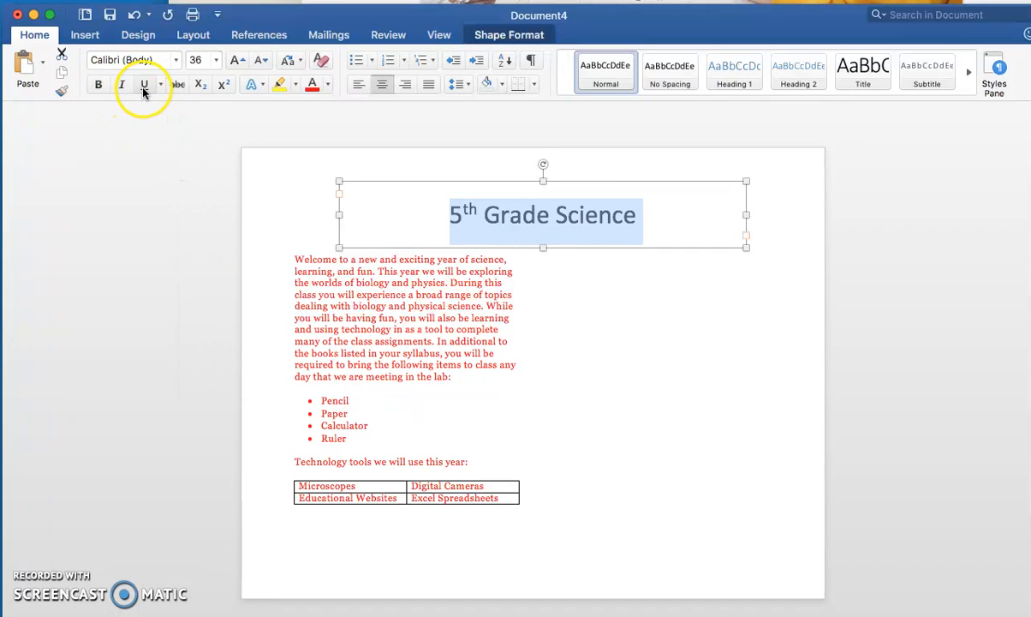
Step: Make the "5th Grade Science" title bold with a standard blue font color, and leave the text box
click(100, 86)
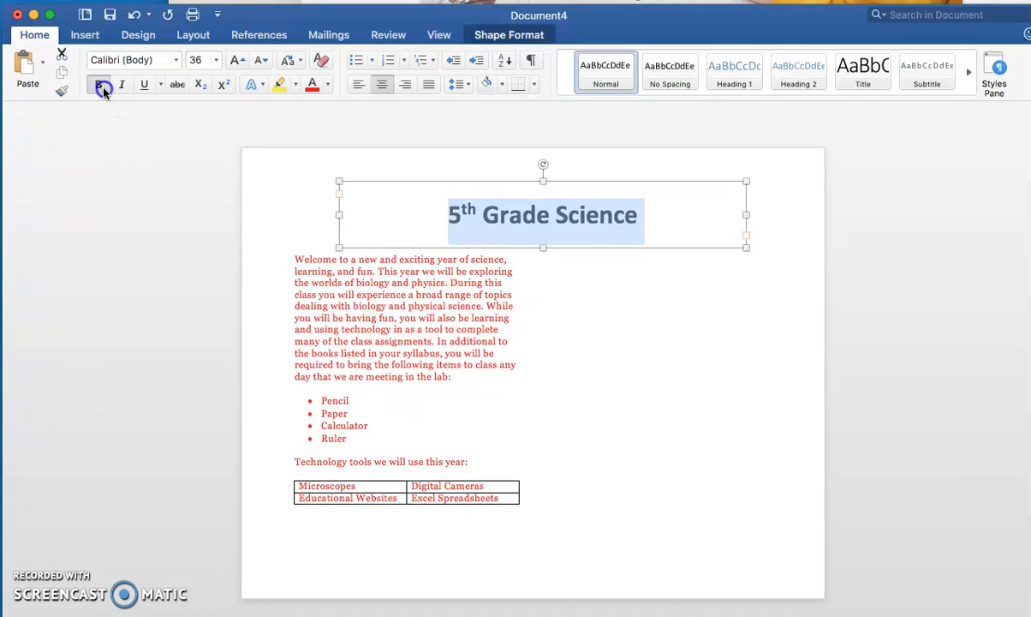
click(328, 84)
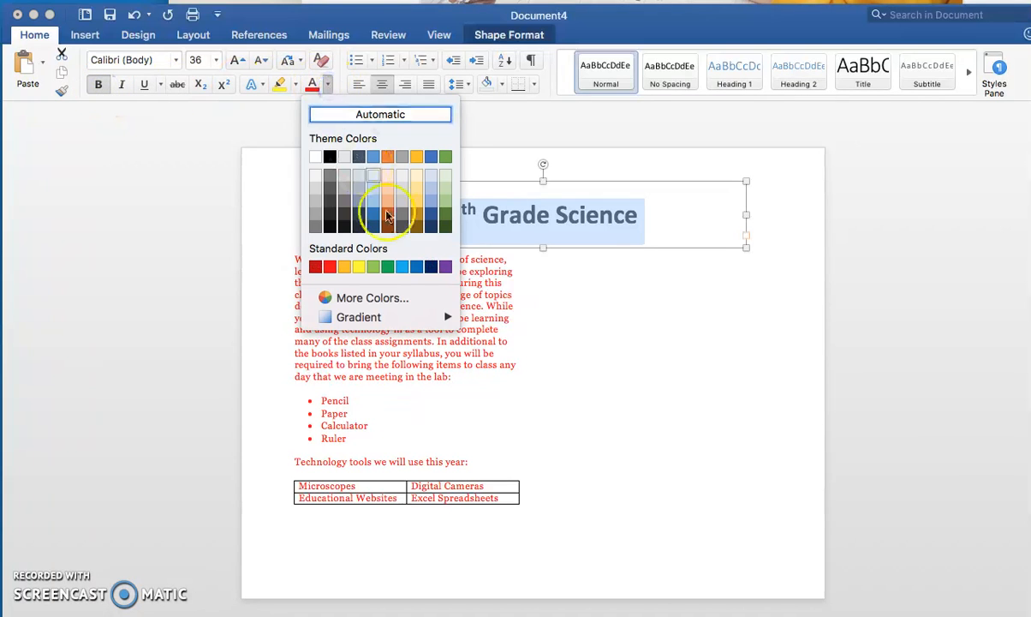
click(406, 266)
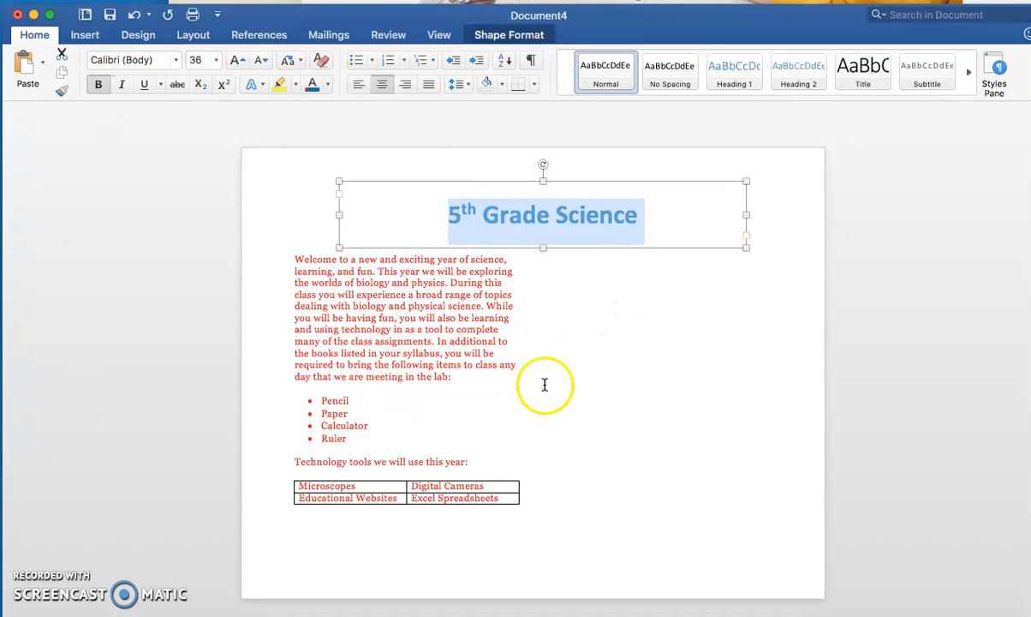
click(351, 527)
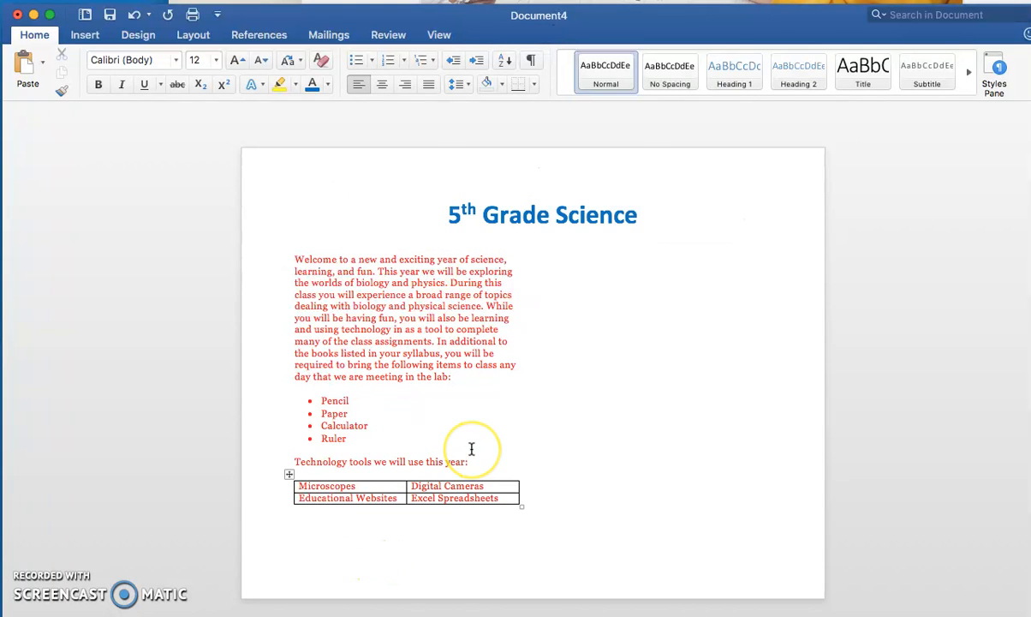